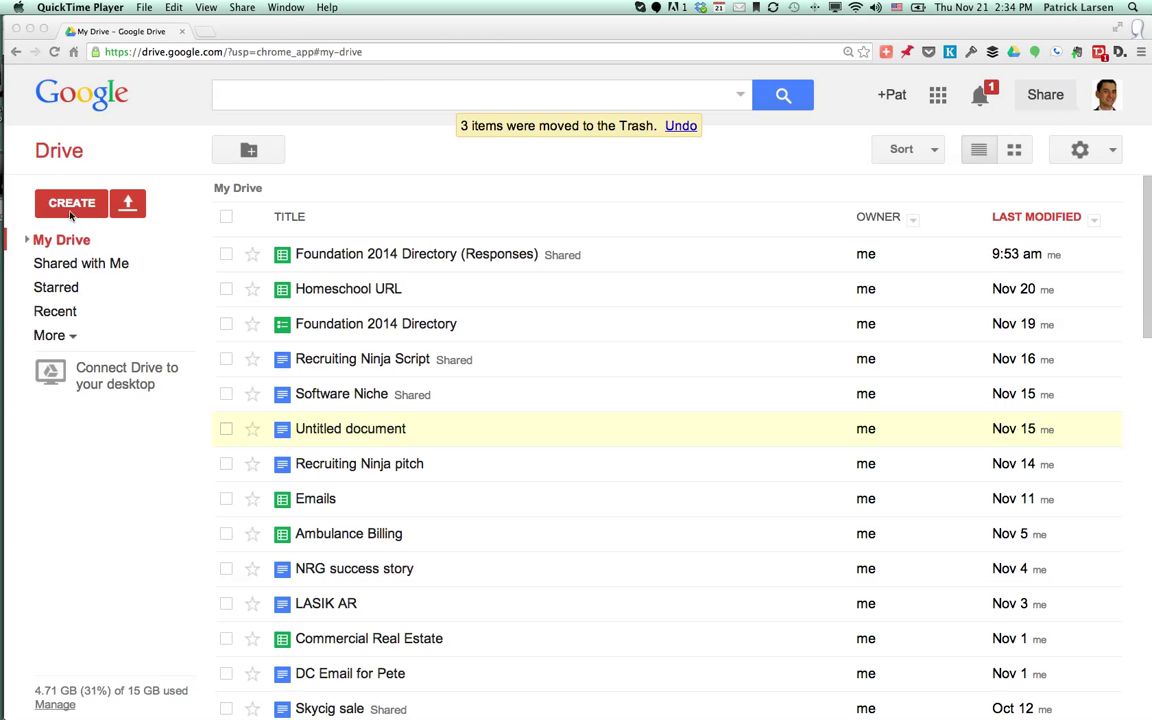
Title the new form 'Daily Accountability' and keep the Default theme
key("super+Tab")
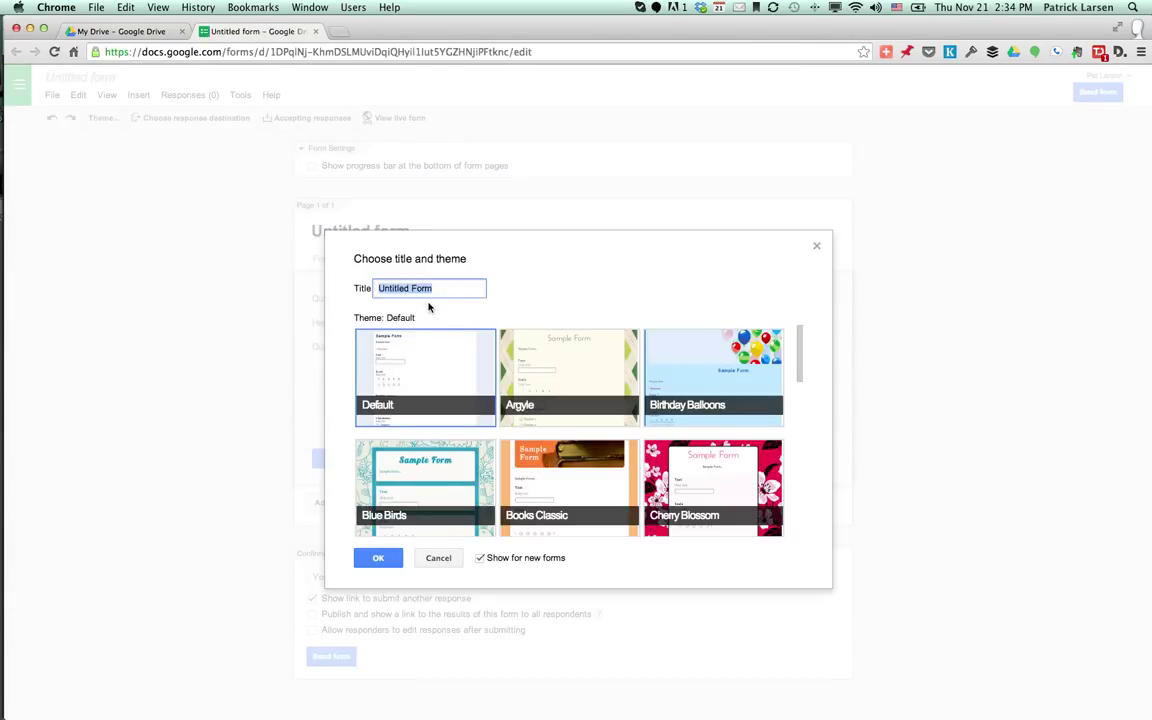
type("Daily Acco")
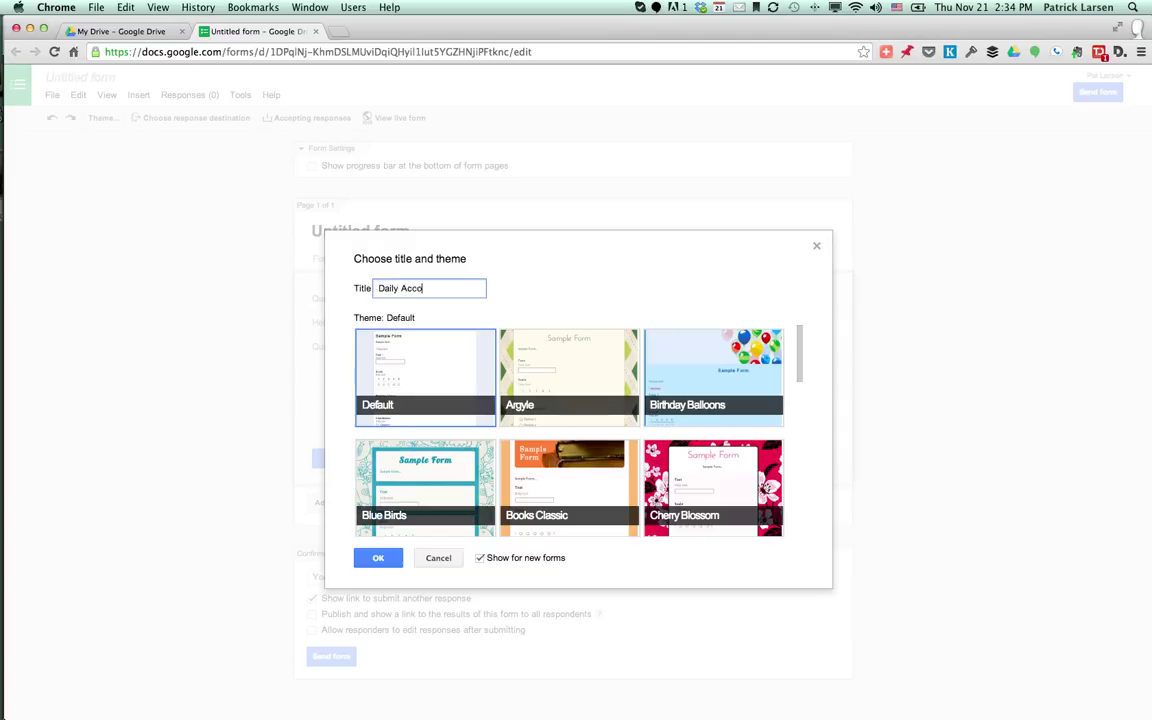
type("untability")
left_click(375, 562)
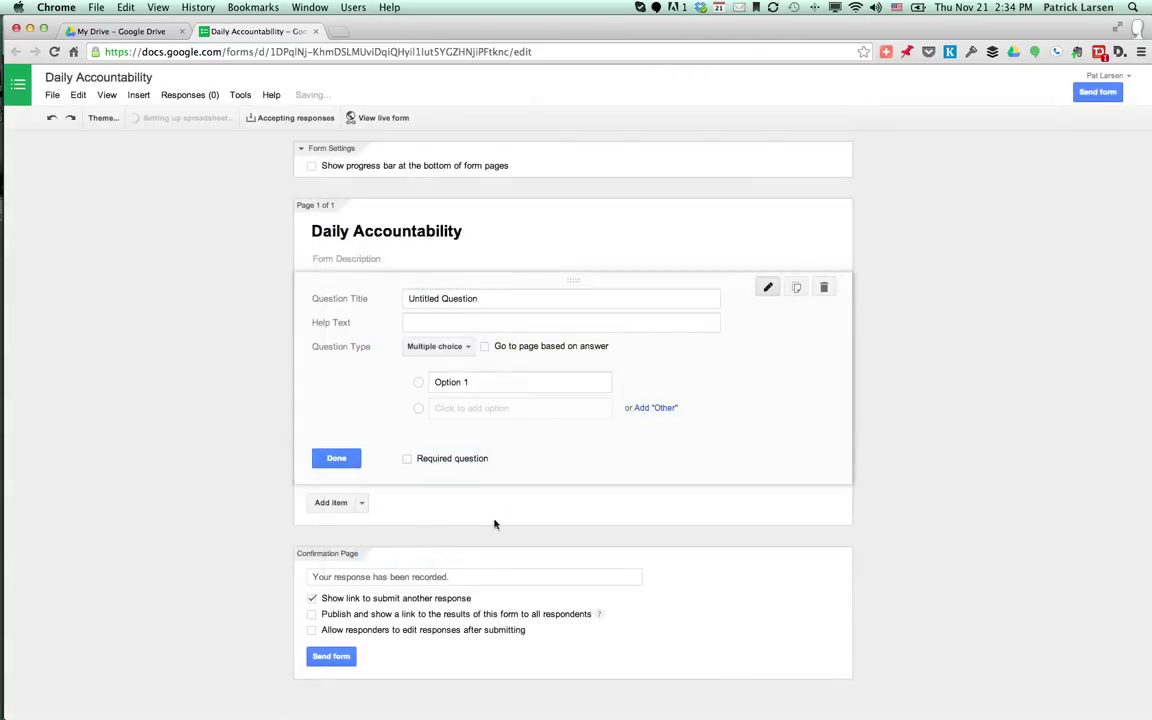
Make the first question 'What did you do today?', paragraph text, with help text 'Hourly please'
left_click(447, 299)
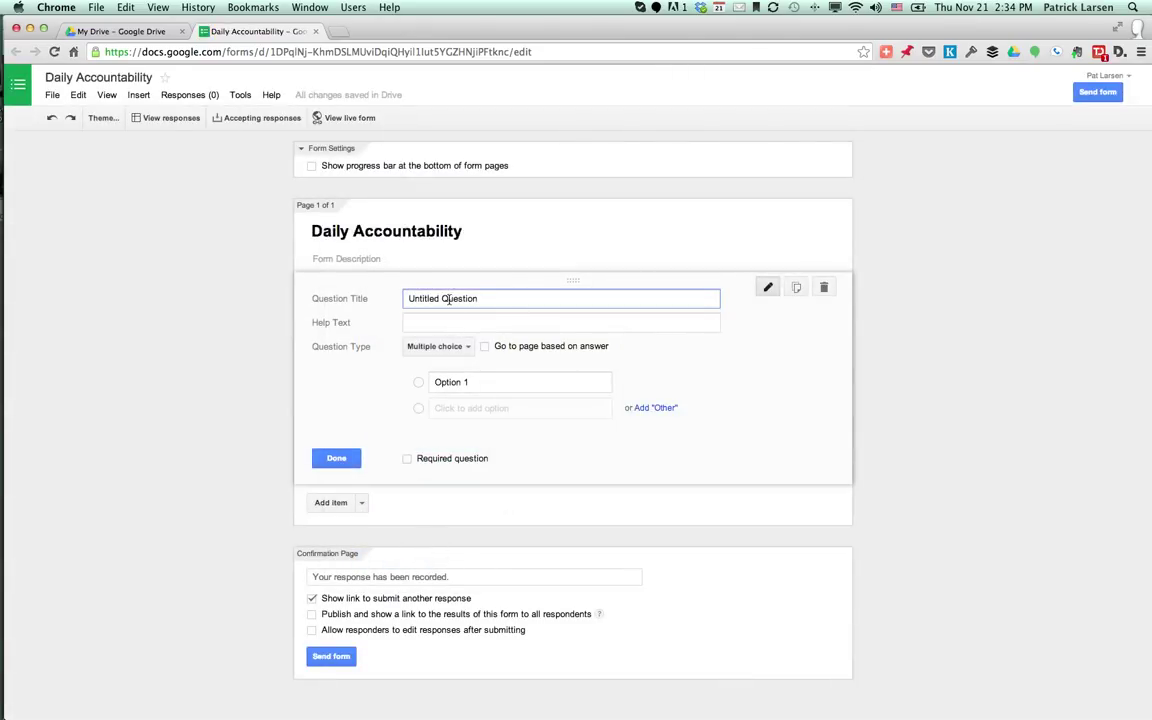
key("super+a")
type("What did you do toda")
left_click(427, 324)
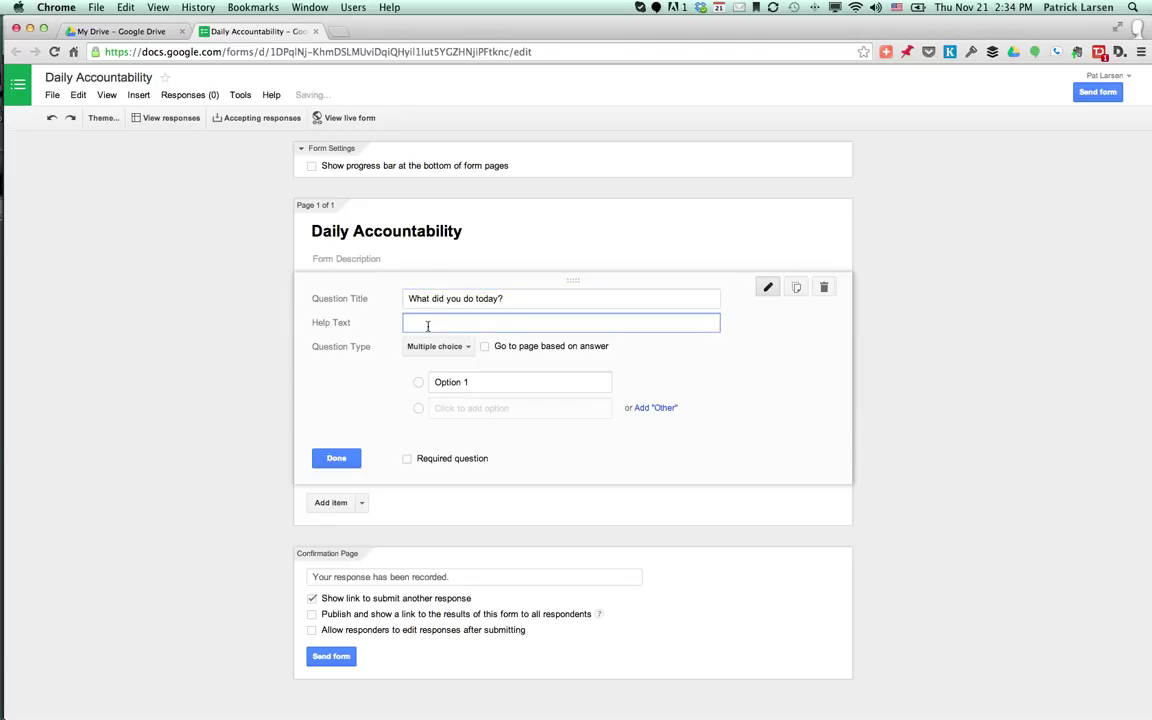
type("Hourly p")
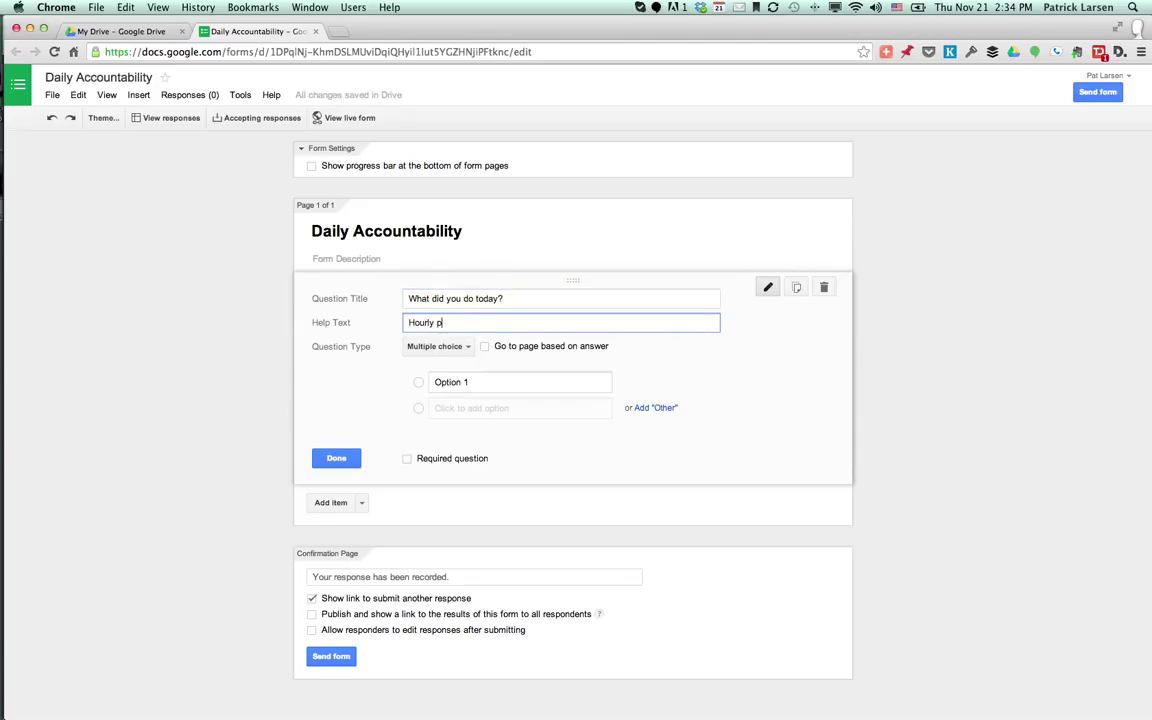
type("lease")
left_click(436, 346)
left_click(450, 336)
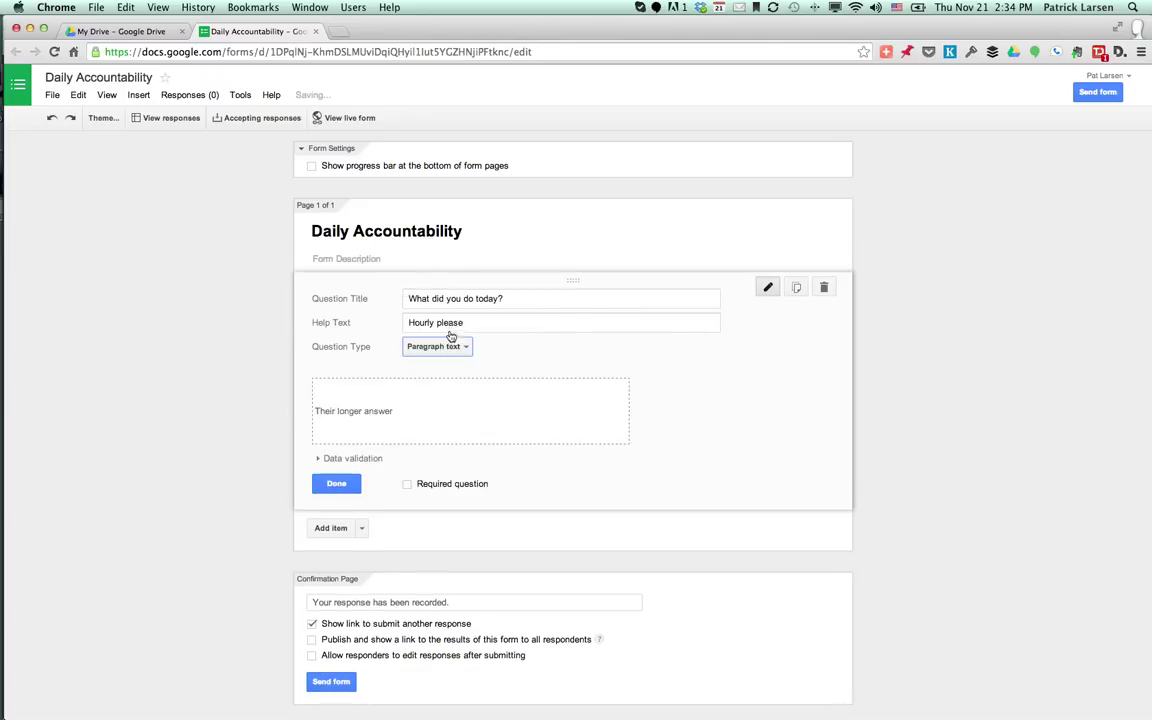
left_click(337, 488)
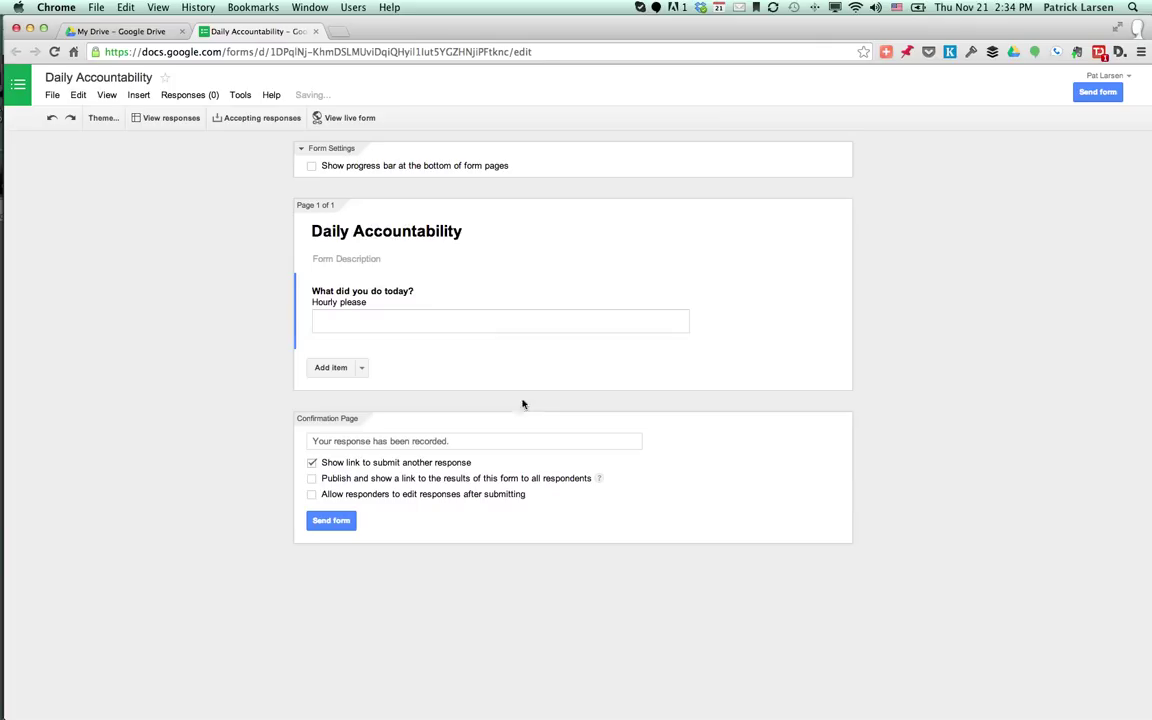
left_click(419, 293)
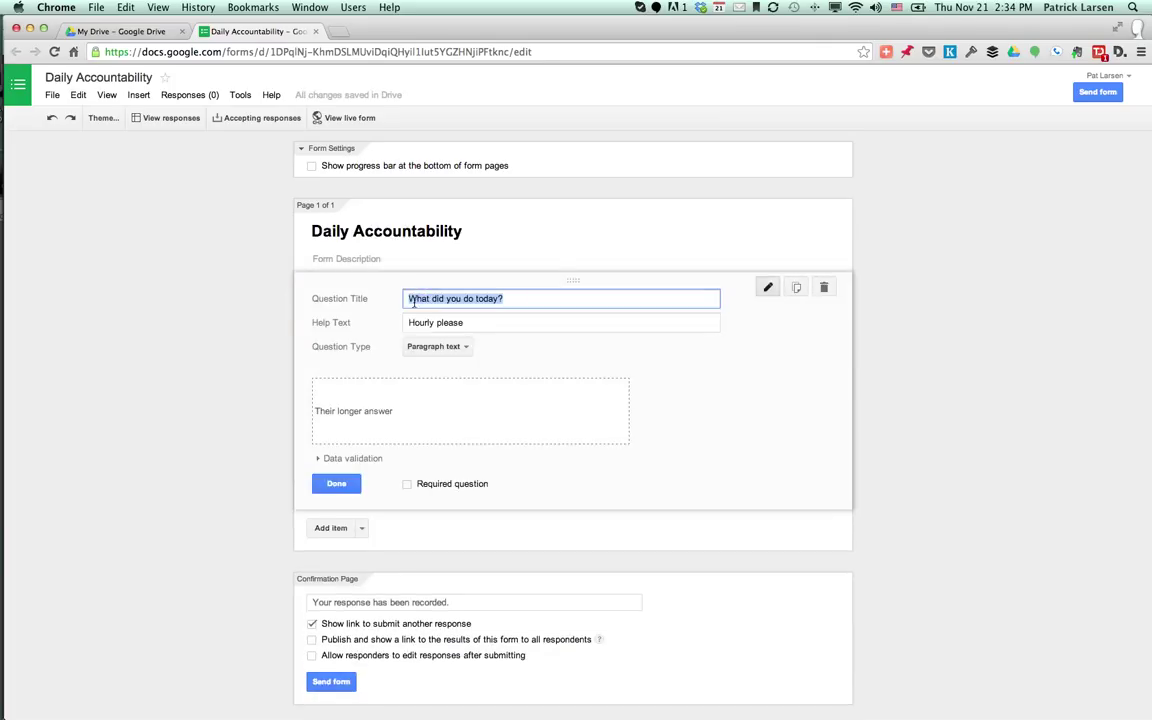
left_click(334, 484)
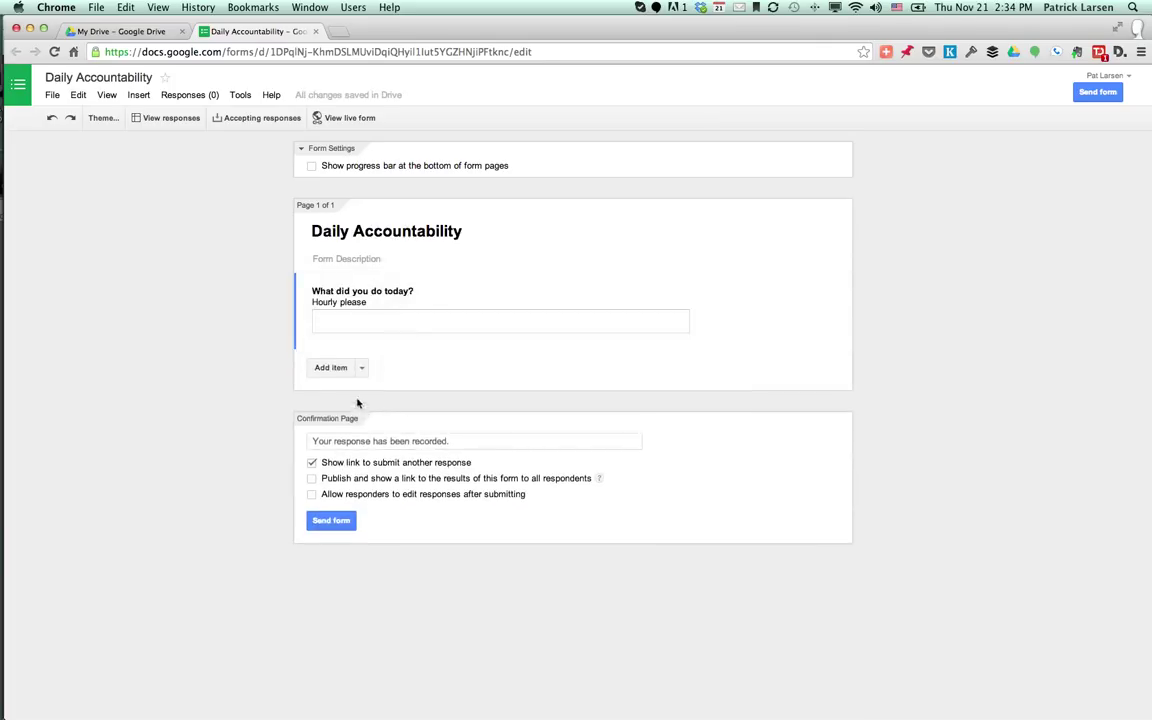
Add a paragraph-text question titled 'Was it productive?'
left_click(331, 367)
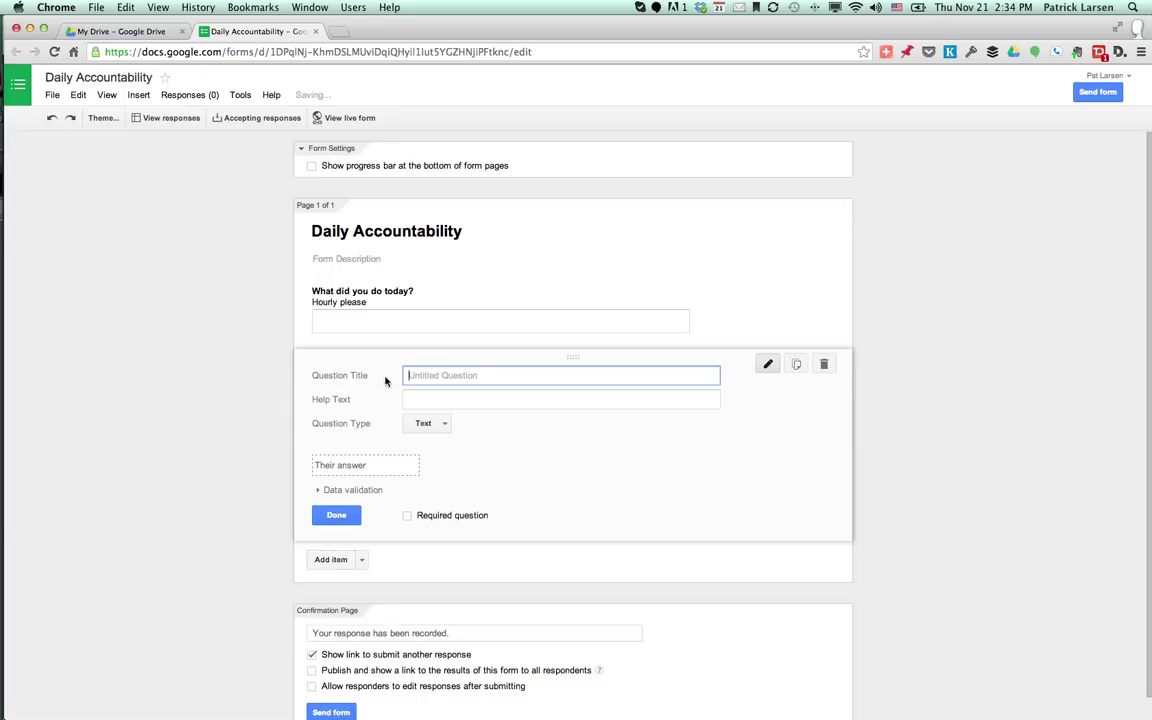
type("Was it productive?")
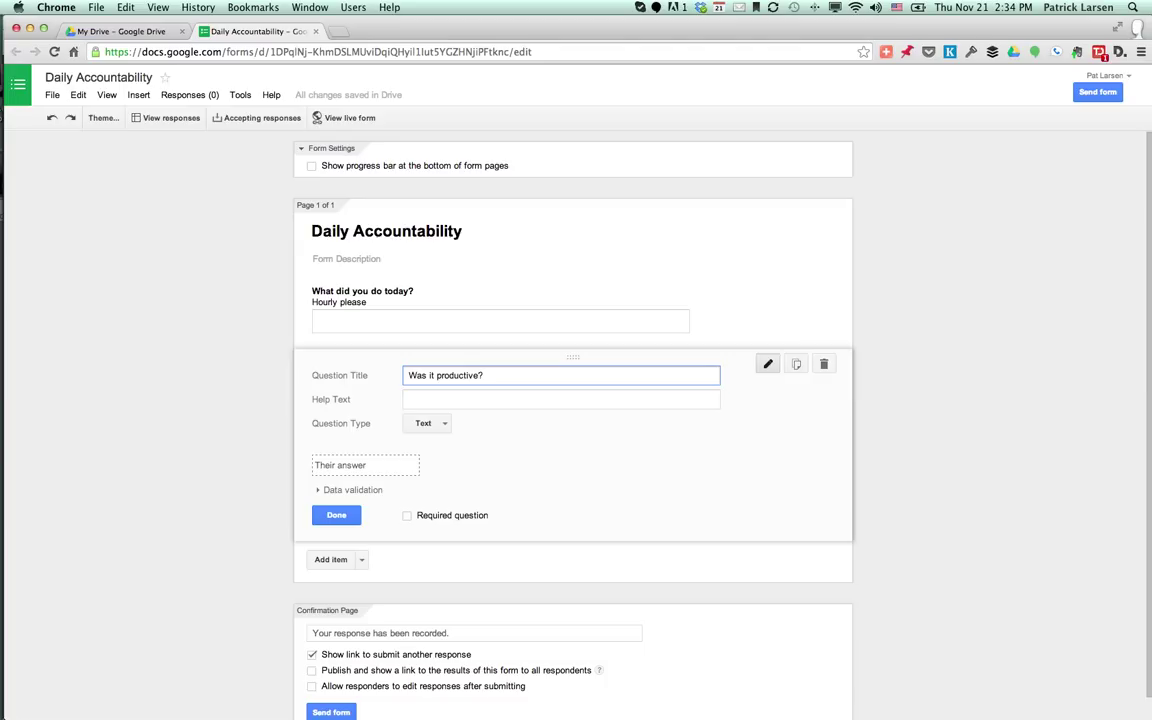
left_click(430, 423)
left_click(437, 442)
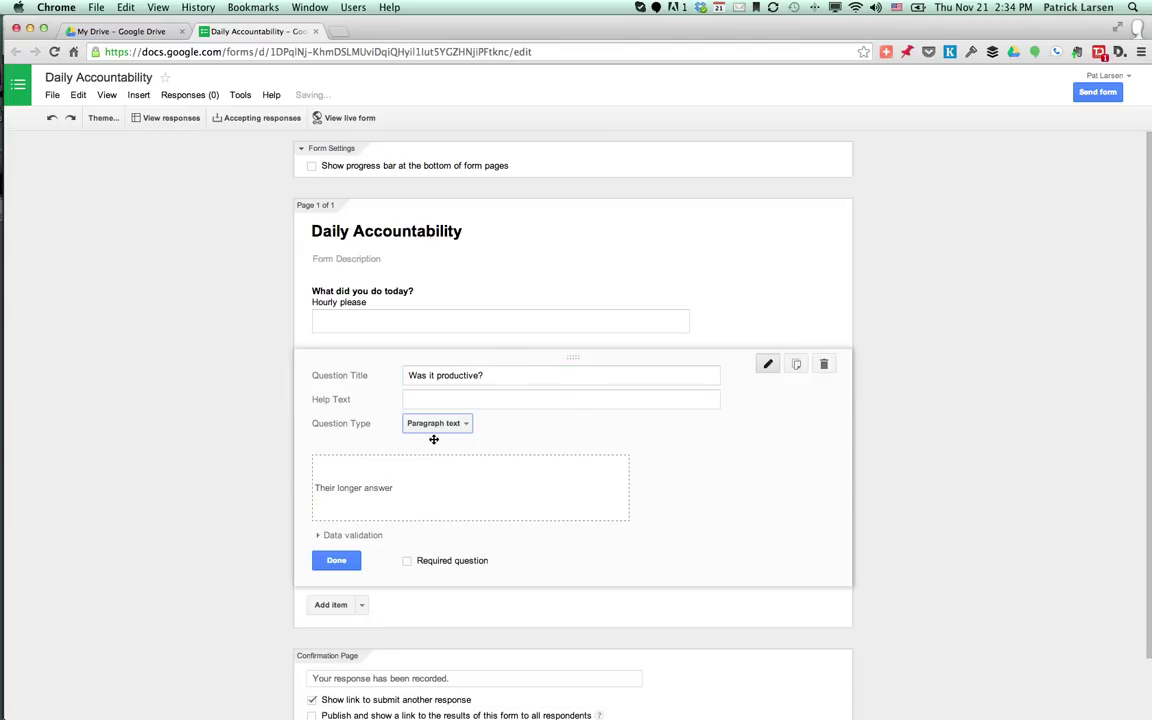
left_click(344, 561)
Add a paragraph-text question titled 'Did your day go according to plan?'
left_click(338, 432)
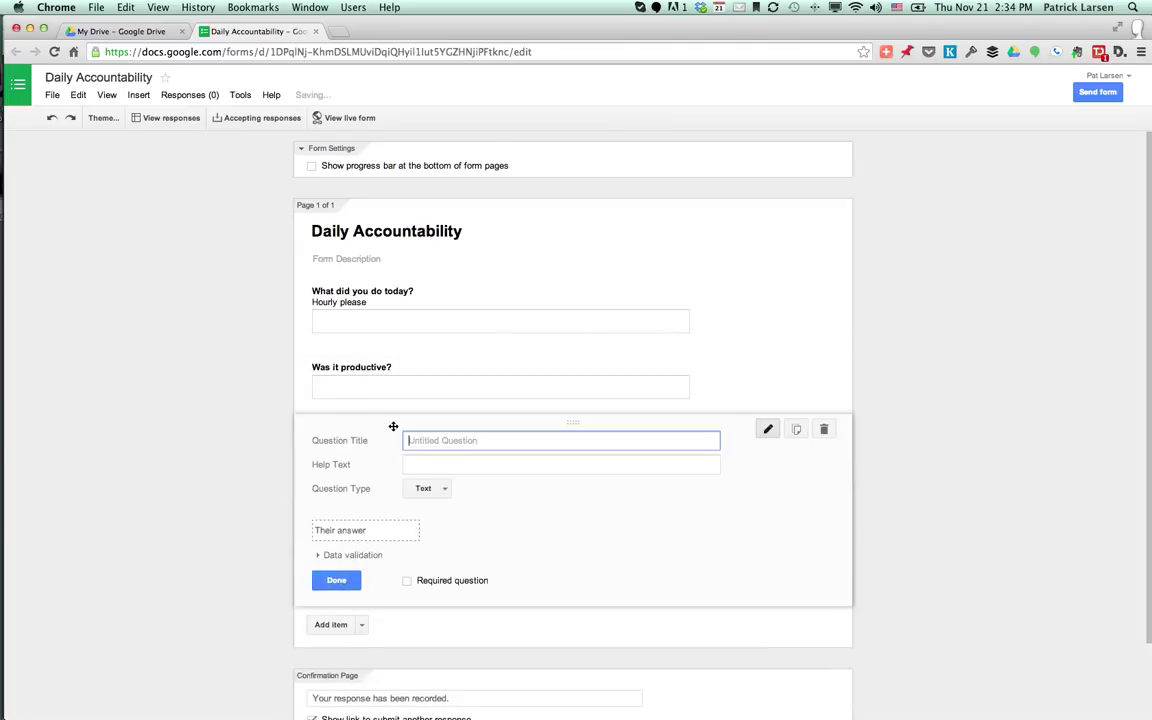
type("D")
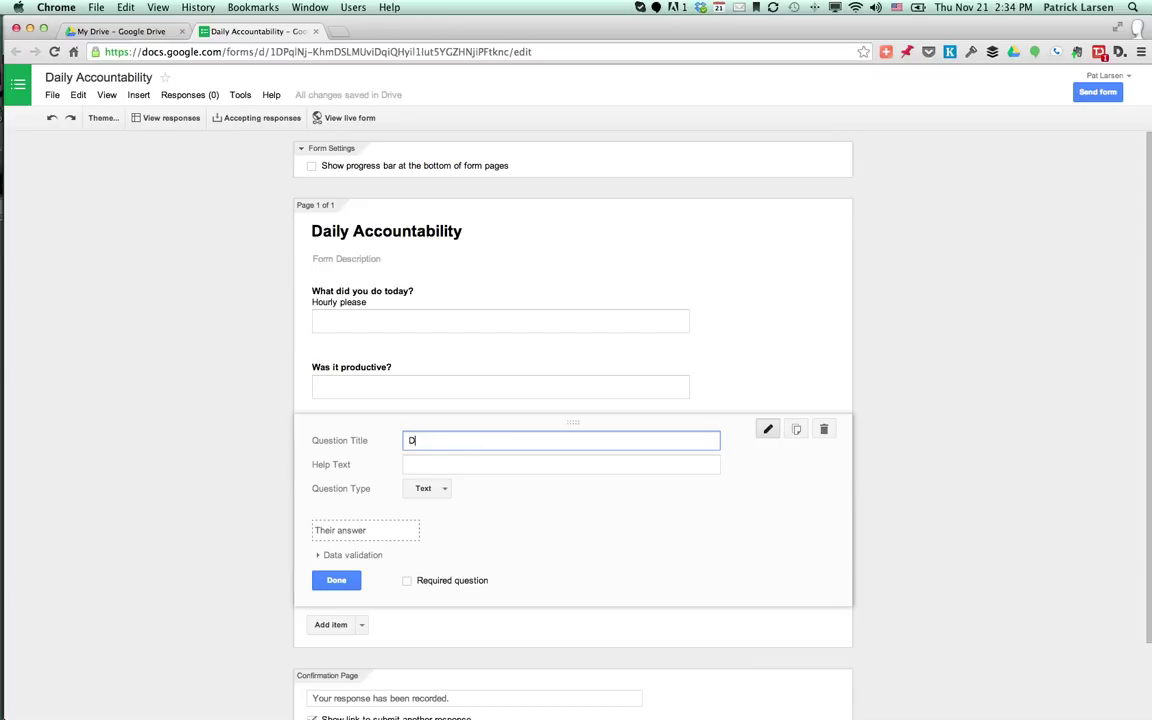
type("id your day goiaccording to plan?")
left_click(430, 488)
left_click(437, 506)
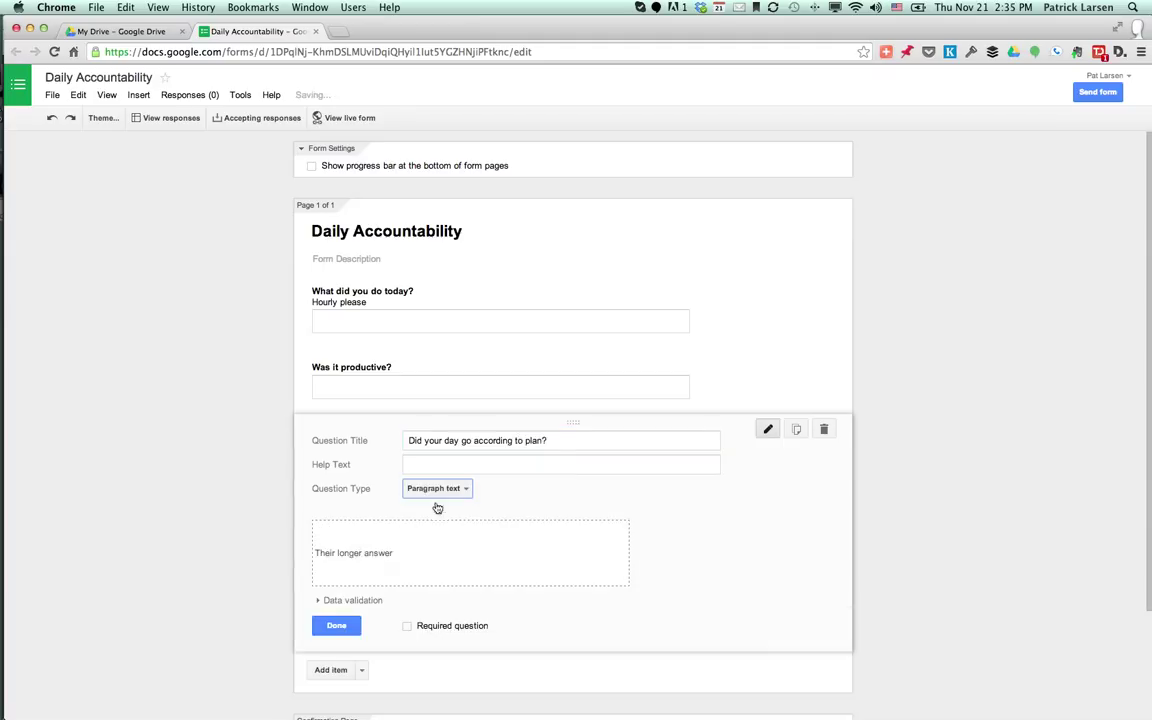
Add a paragraph question 'What is your plan for tomorrow?' asking for the 3 most important things to get done
left_click(337, 624)
left_click(335, 498)
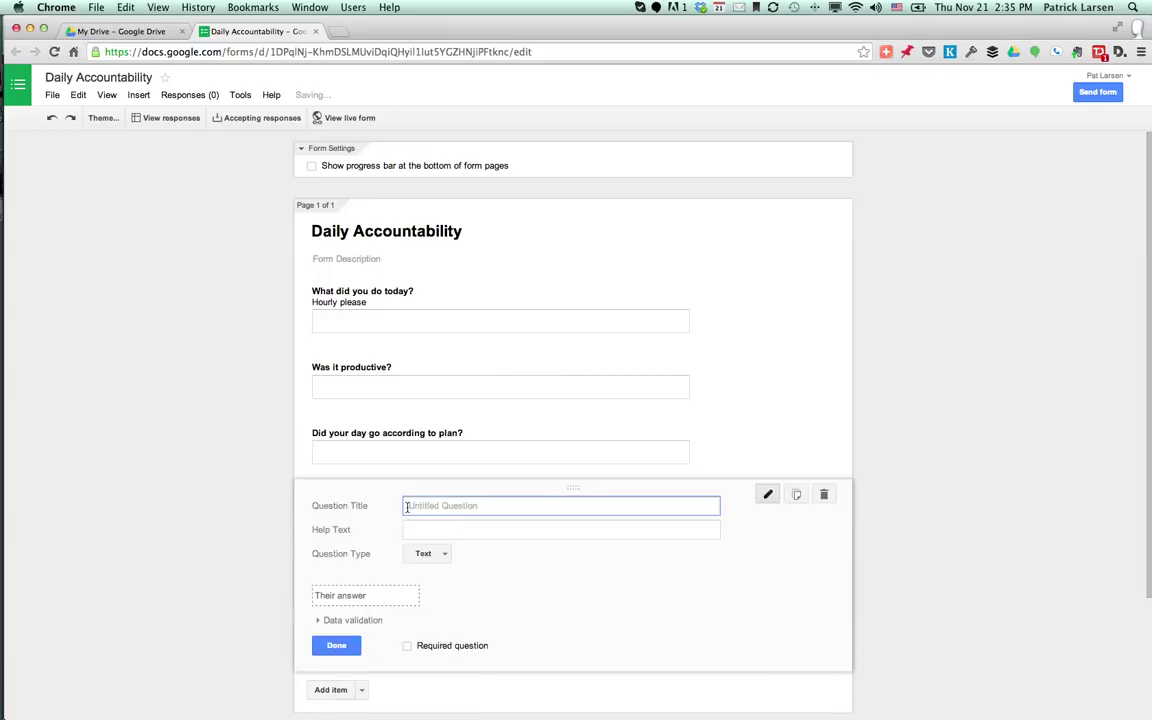
type("What is")
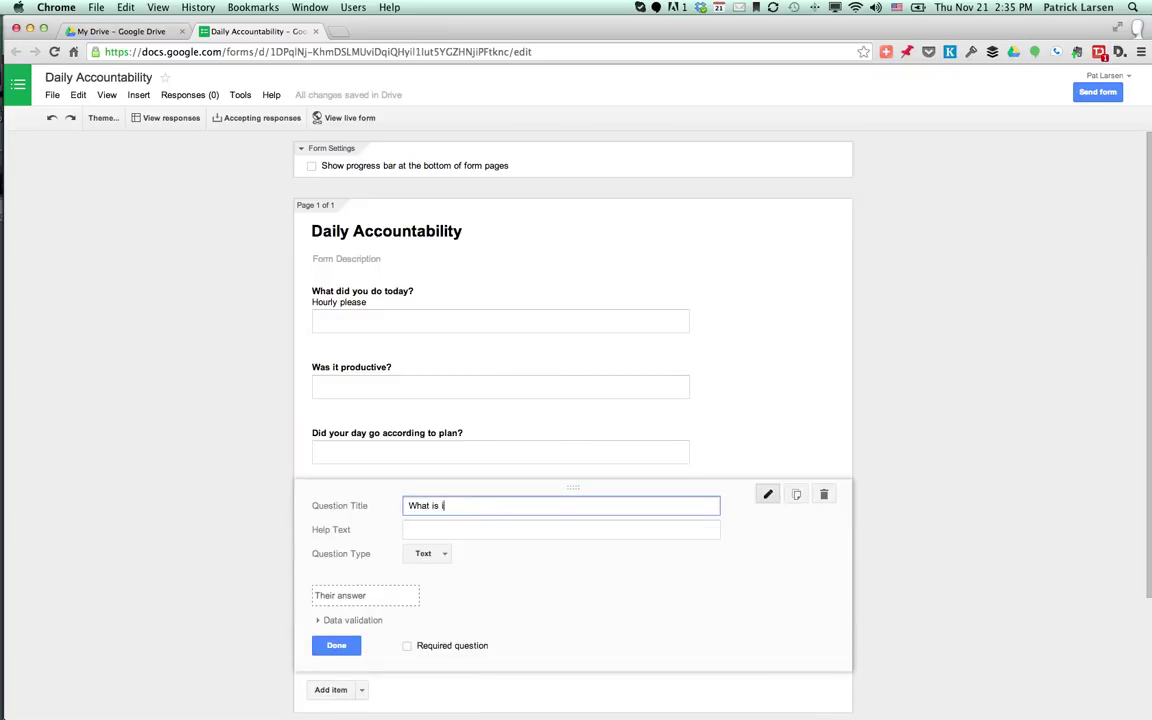
type(" your plan for tomorrow?")
key("Tab")
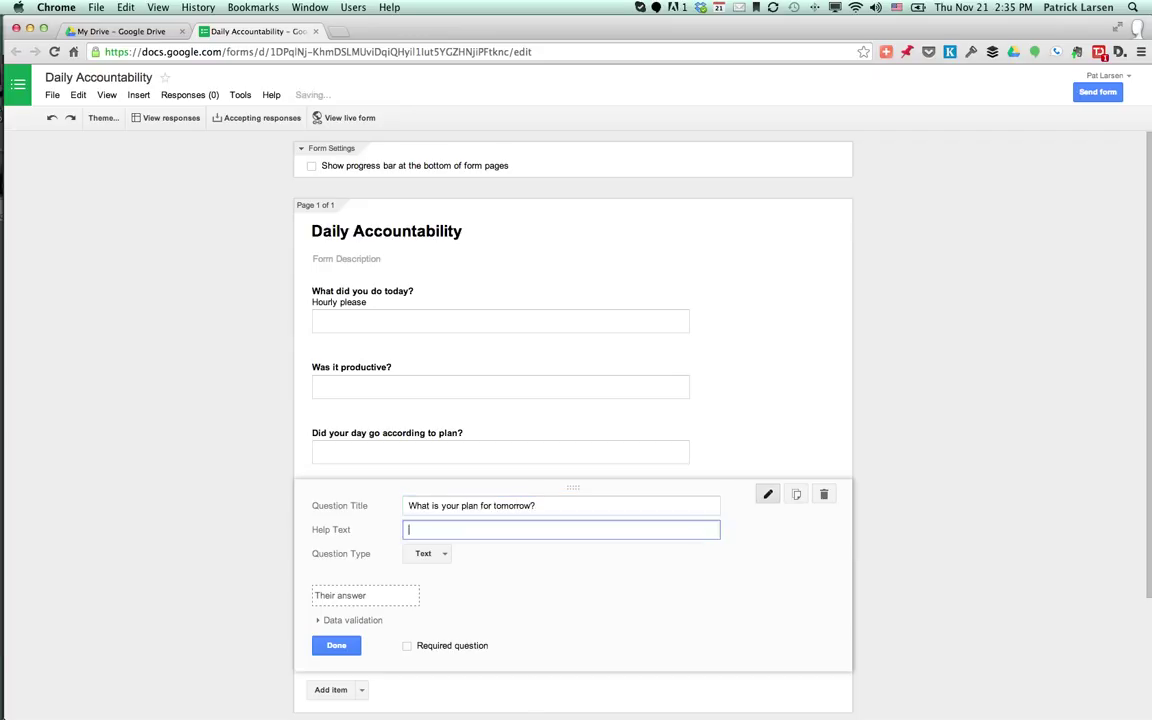
type("W")
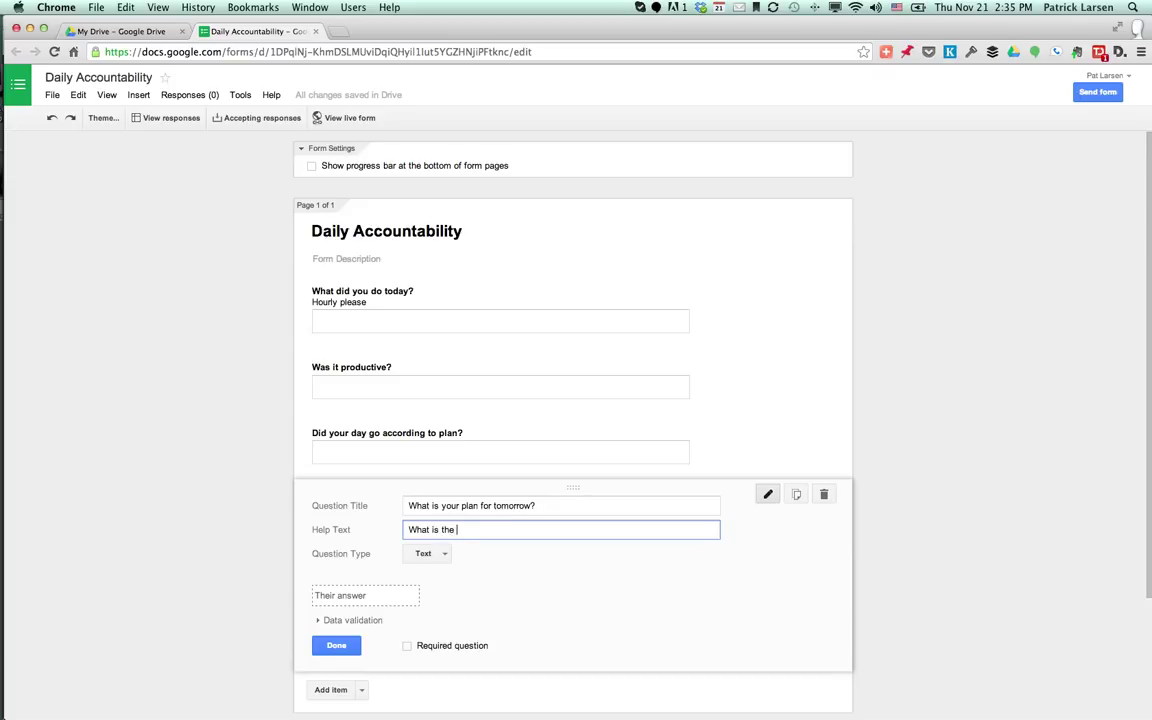
type("hat are the 3 most miportantthings")
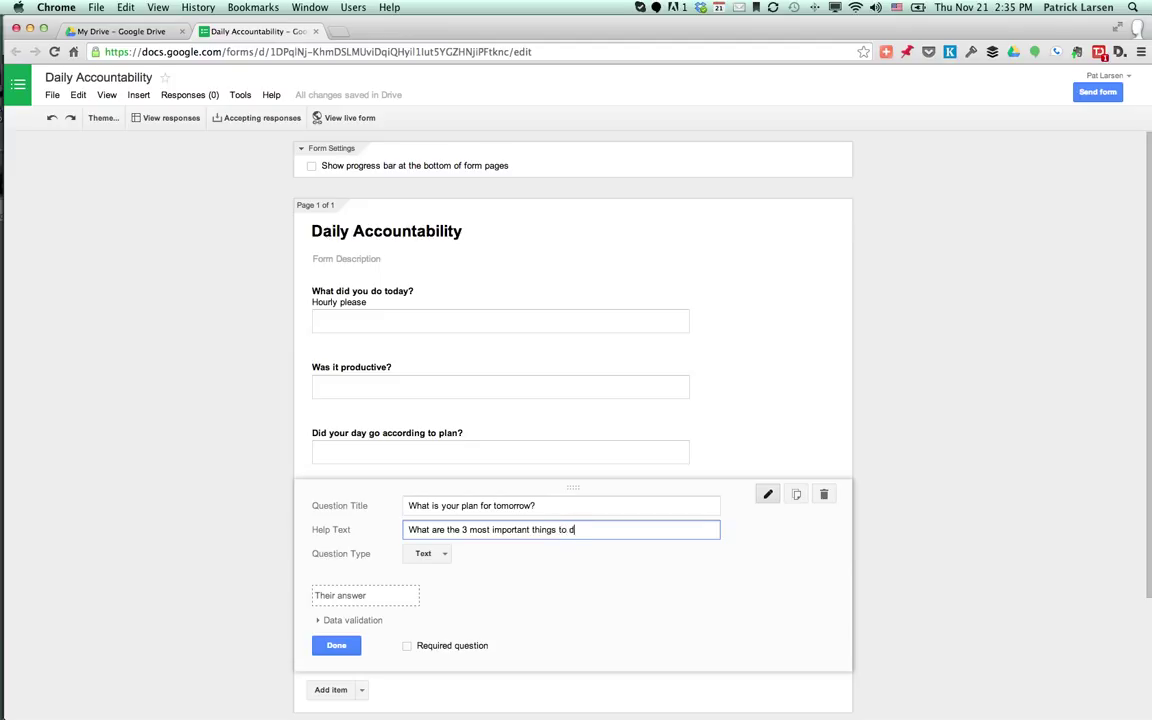
type(" to get t")
key("BackSpace")
type("done?")
left_click(428, 555)
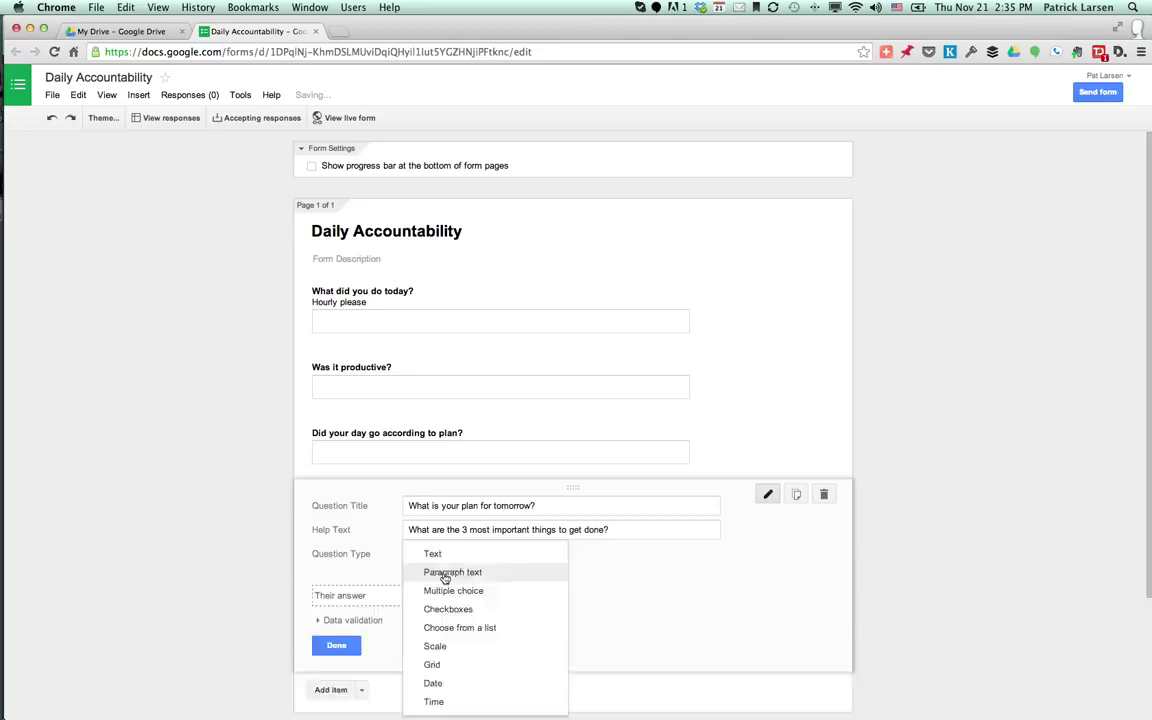
left_click(440, 645)
left_click(338, 690)
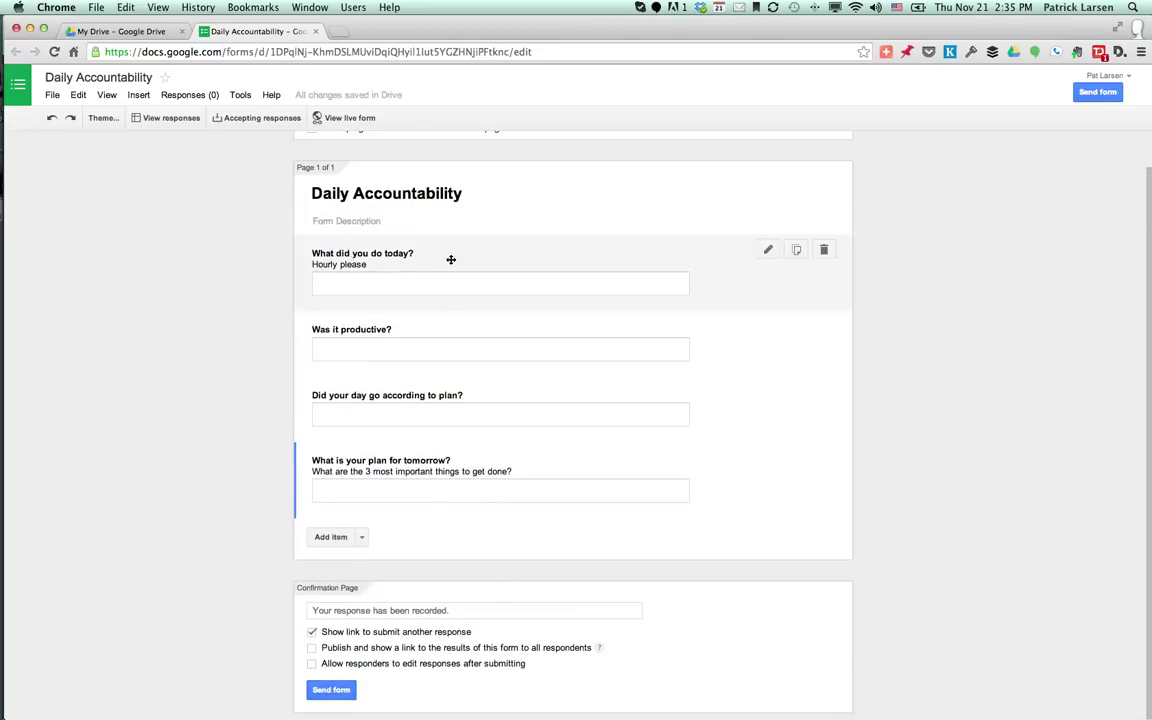
Enable publishing a results link to respondents and letting responders edit responses after submitting
left_click_drag(376, 485, 430, 497)
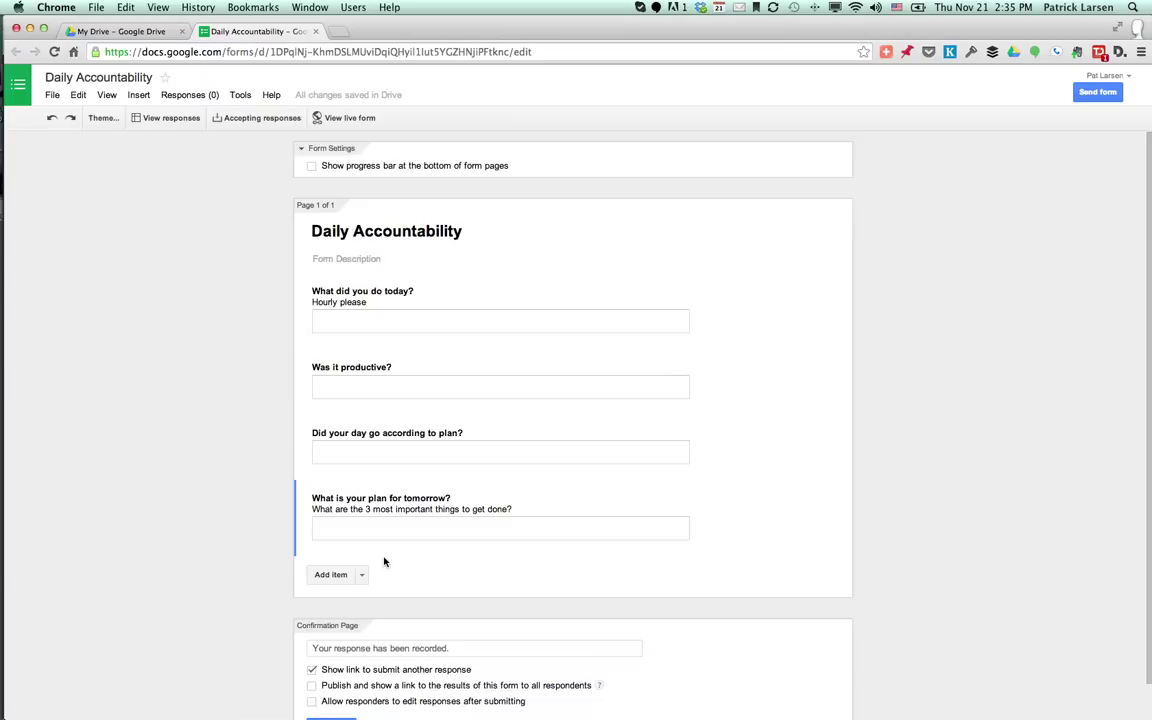
scroll(360, 585, "down", 1)
left_click(311, 648)
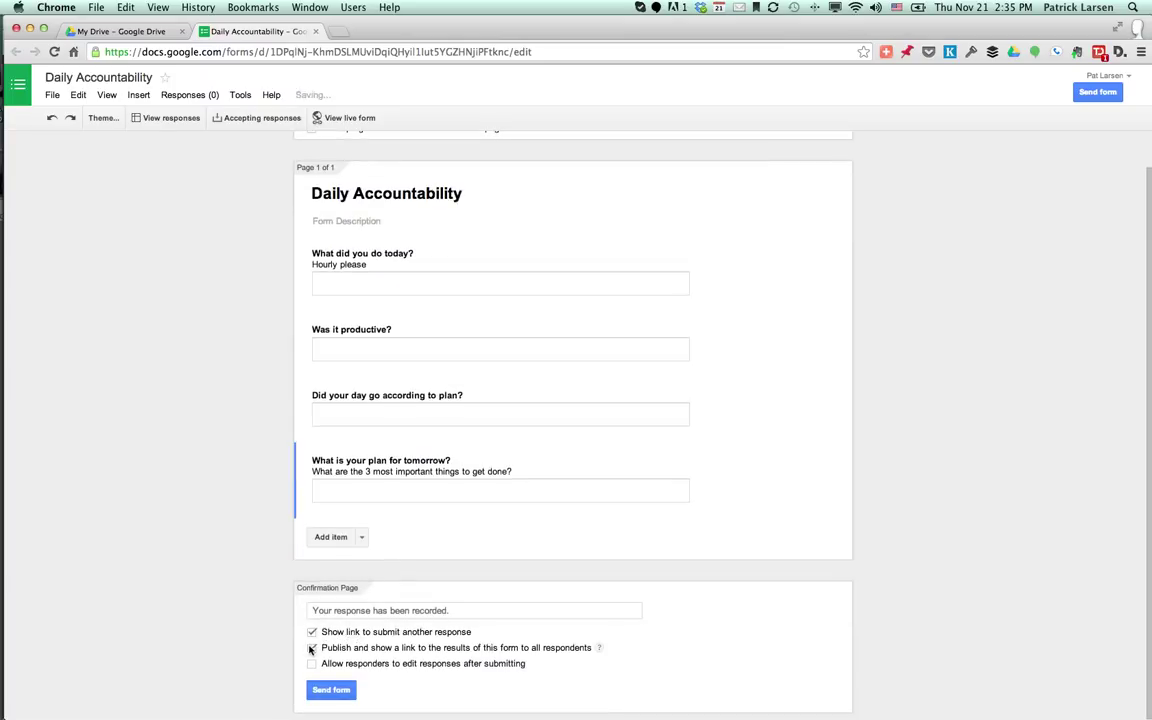
left_click(311, 664)
left_click(331, 690)
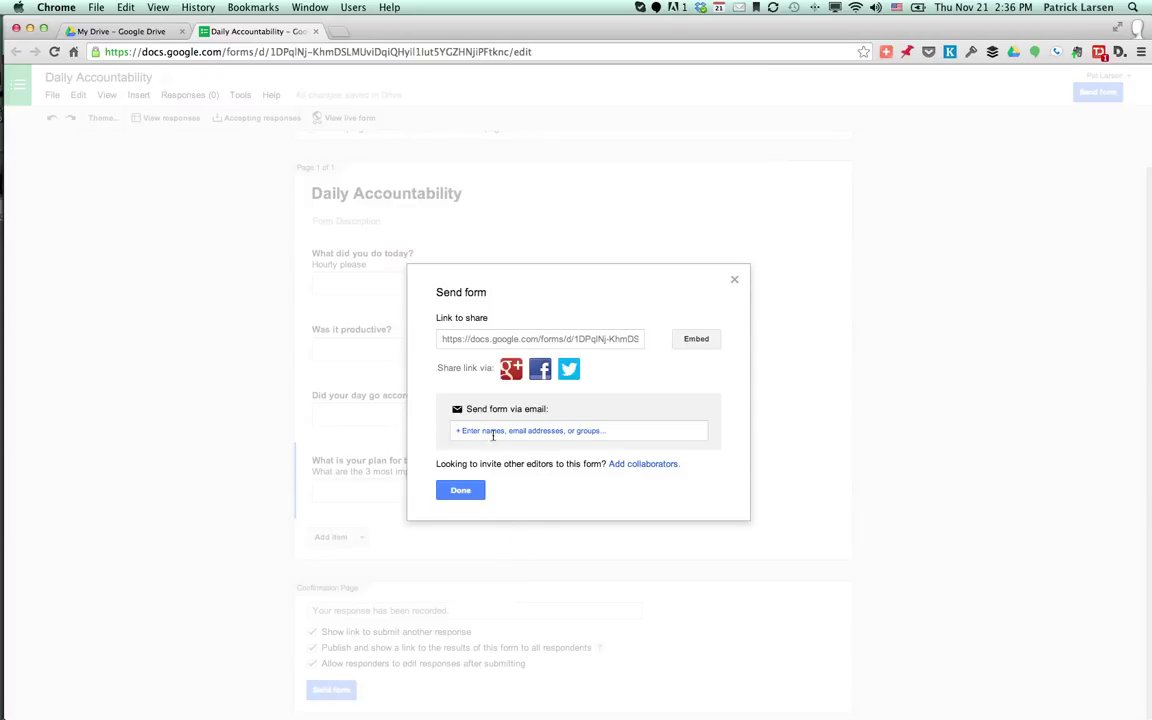
left_click(491, 432)
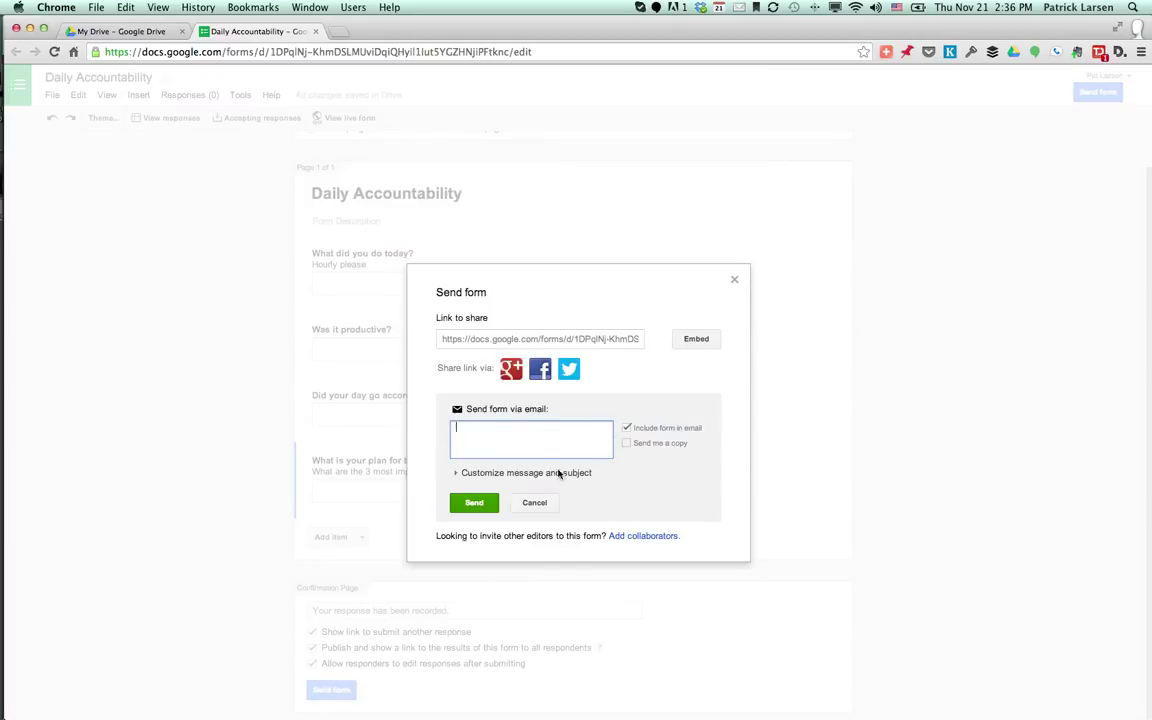
left_click(535, 503)
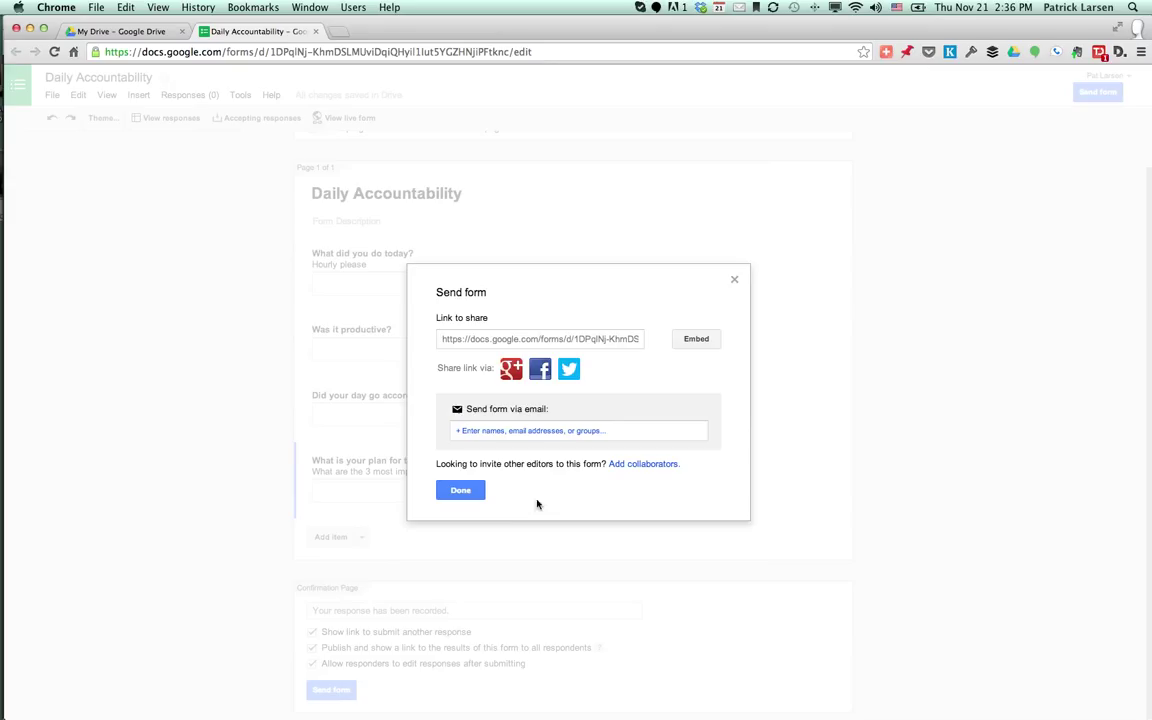
left_click(462, 493)
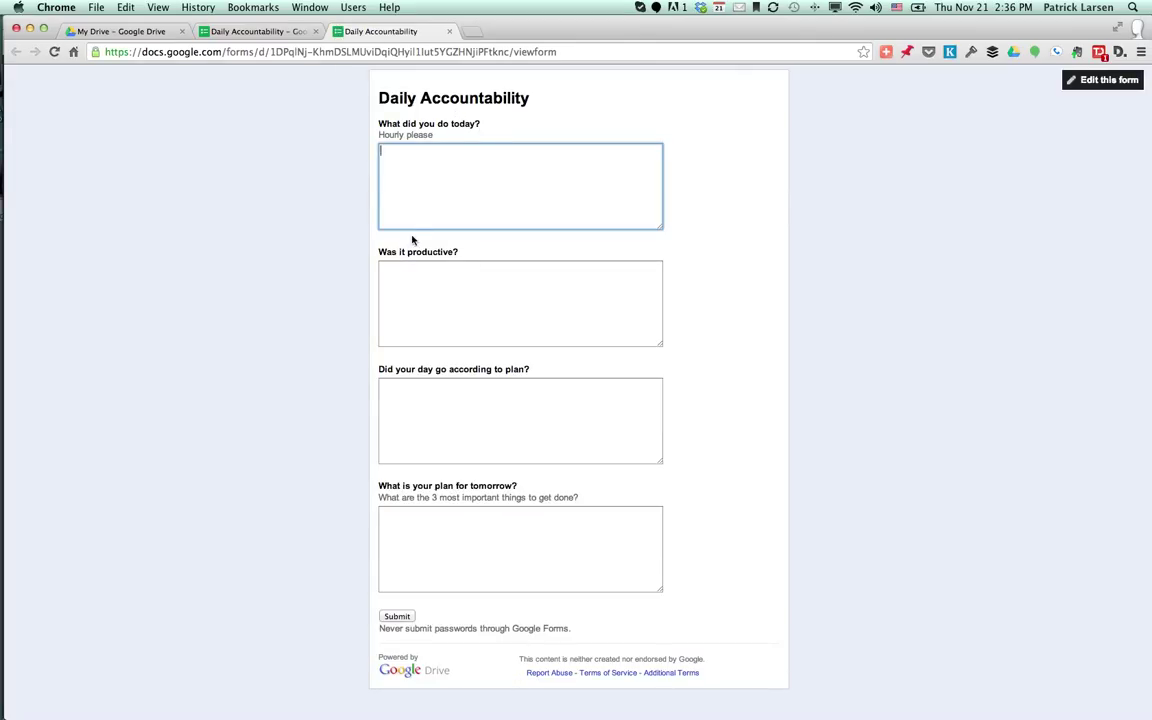
Open the Daily Accountability (Responses) spreadsheet from Drive, then return to the live form
left_click(125, 32)
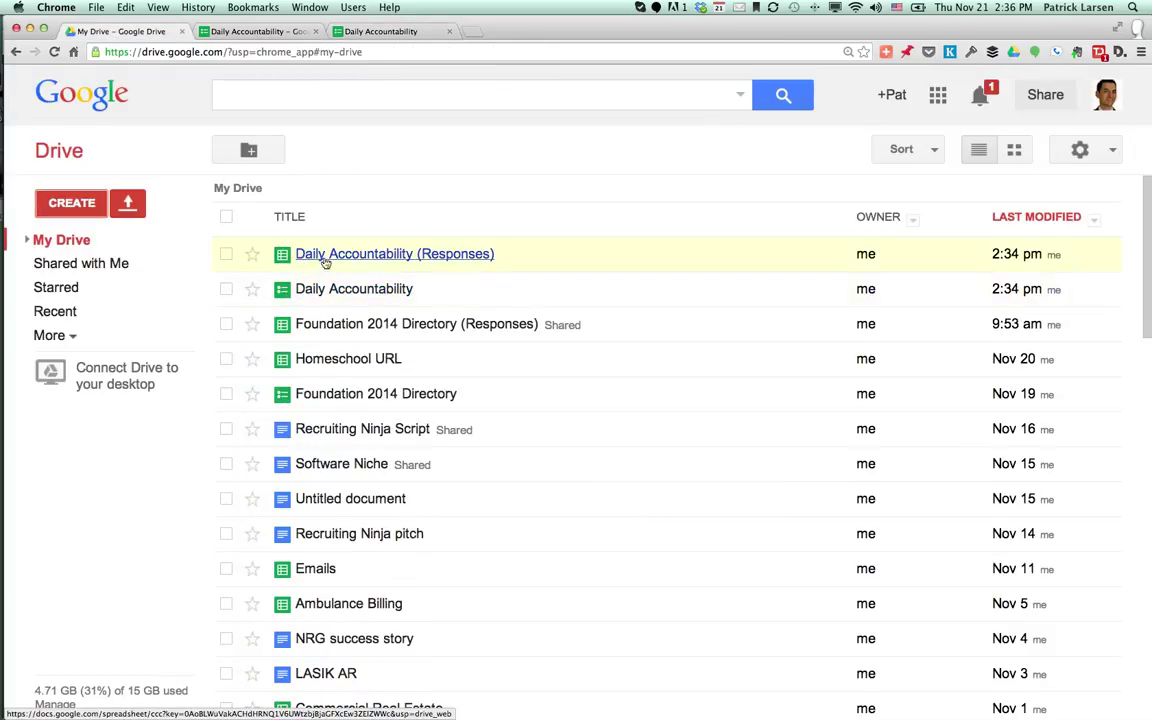
left_click(386, 258)
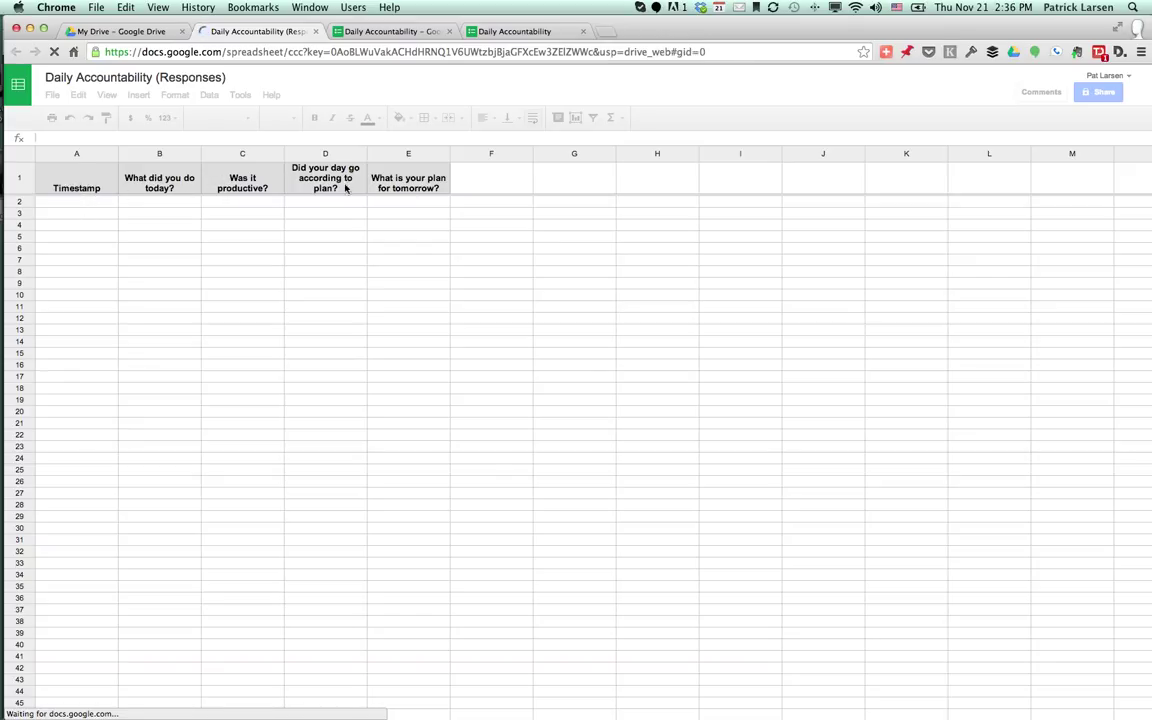
left_click(490, 33)
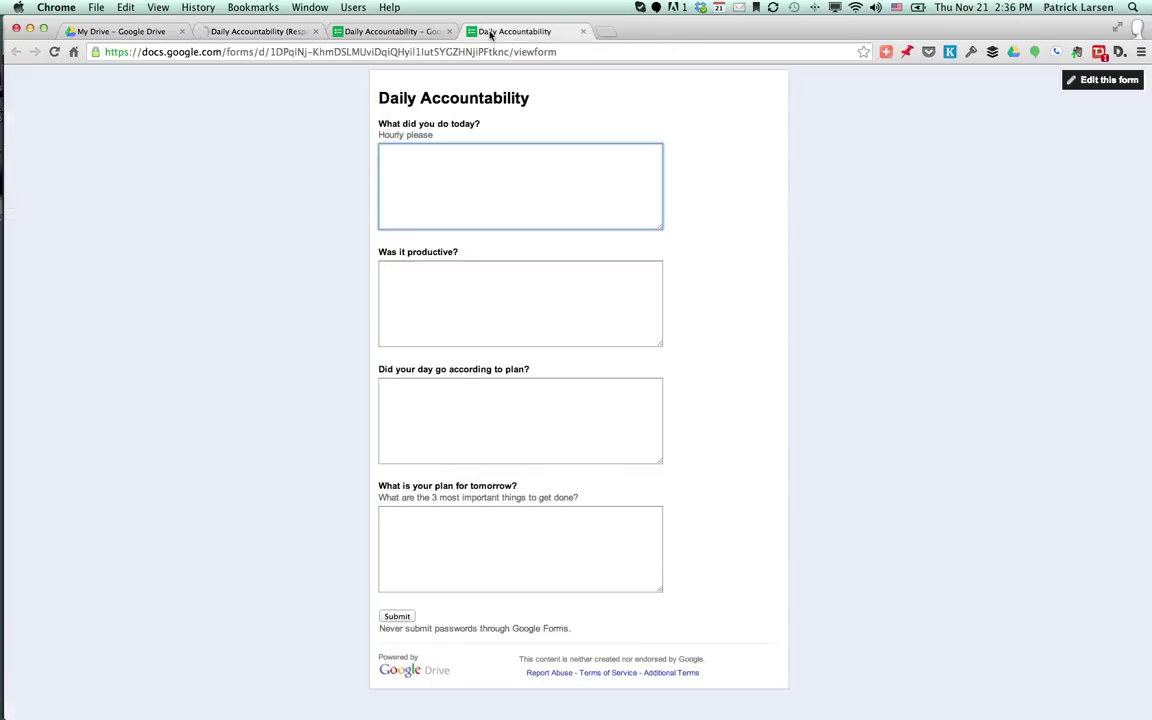
Submit a 'Test Test Test' response and check it appears in row 2 of the Responses sheet
left_click(427, 157)
left_click(396, 616)
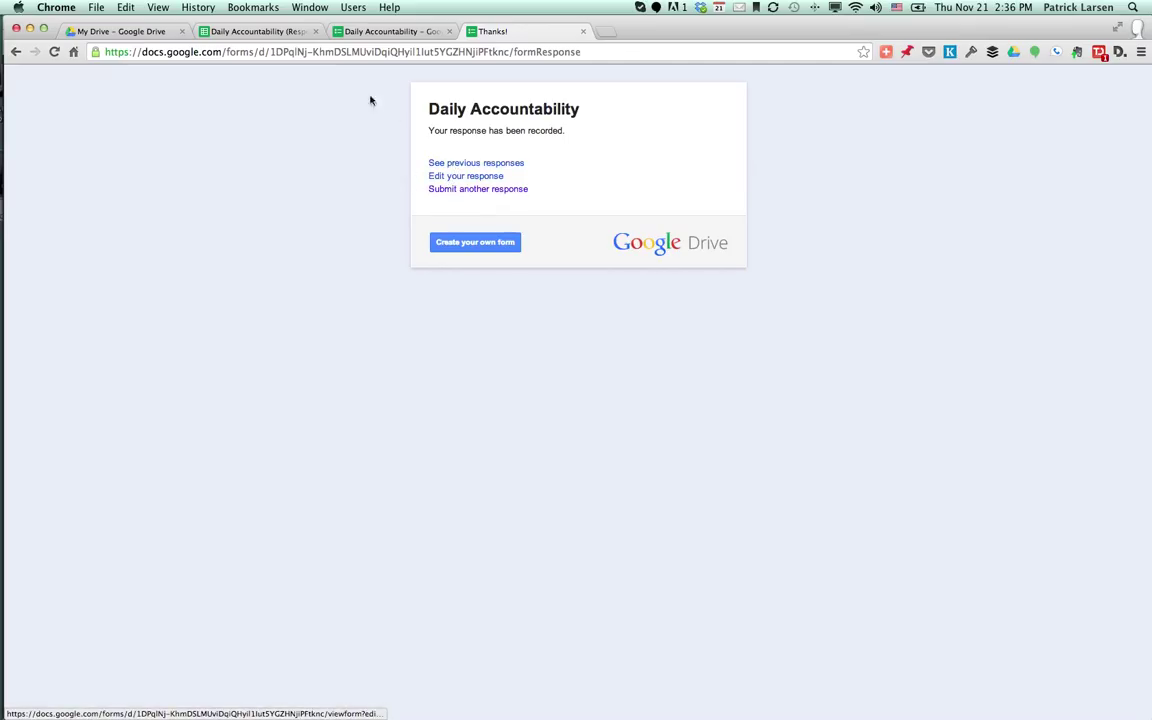
left_click(254, 33)
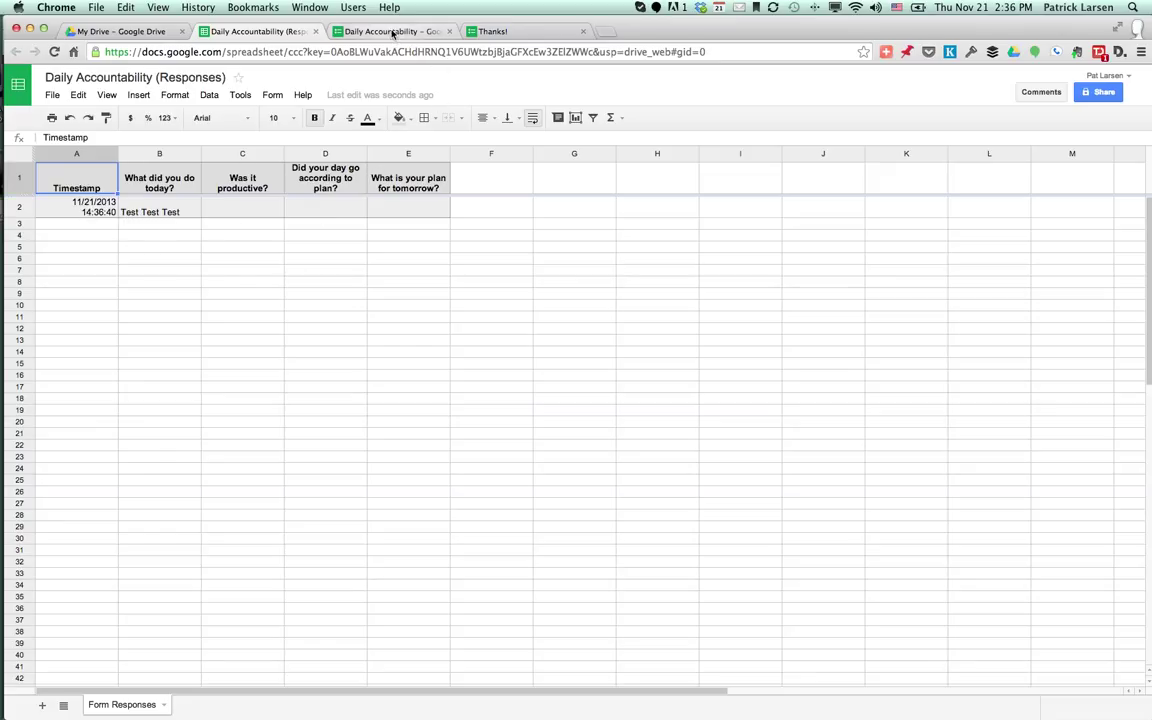
Reopen the Daily Accountability form from Drive and add a short-text question titled 'Name'
left_click(393, 33)
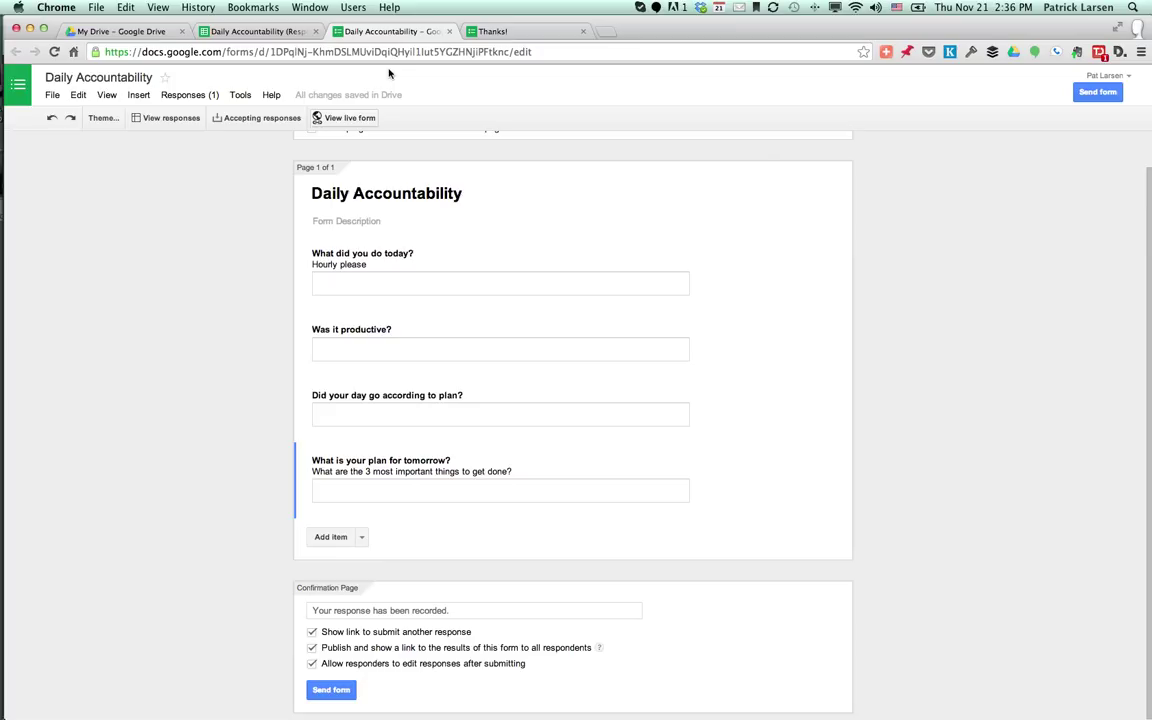
mouse_move(391, 265)
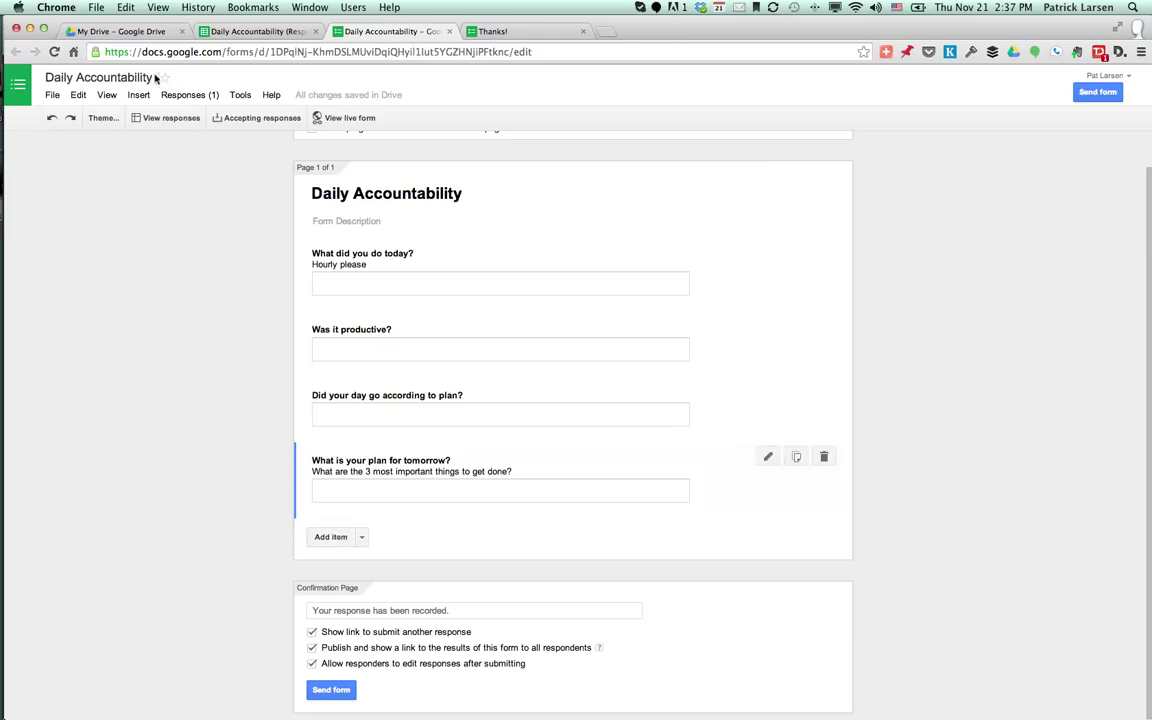
left_click(121, 32)
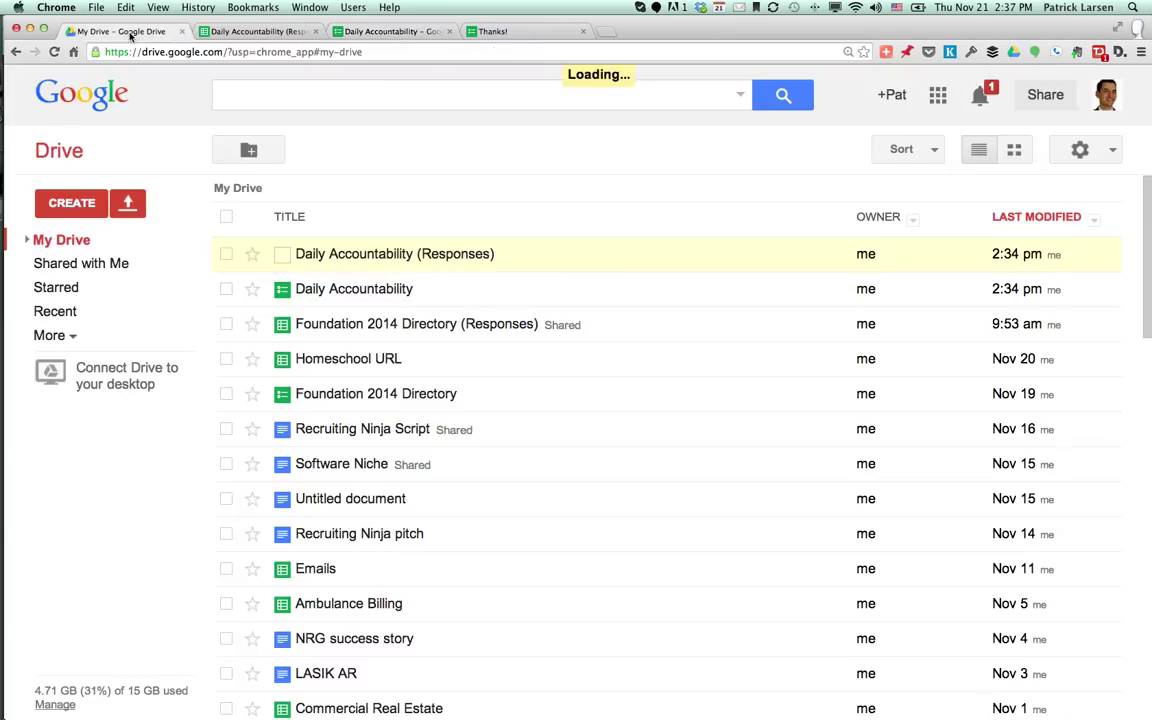
left_click(335, 290)
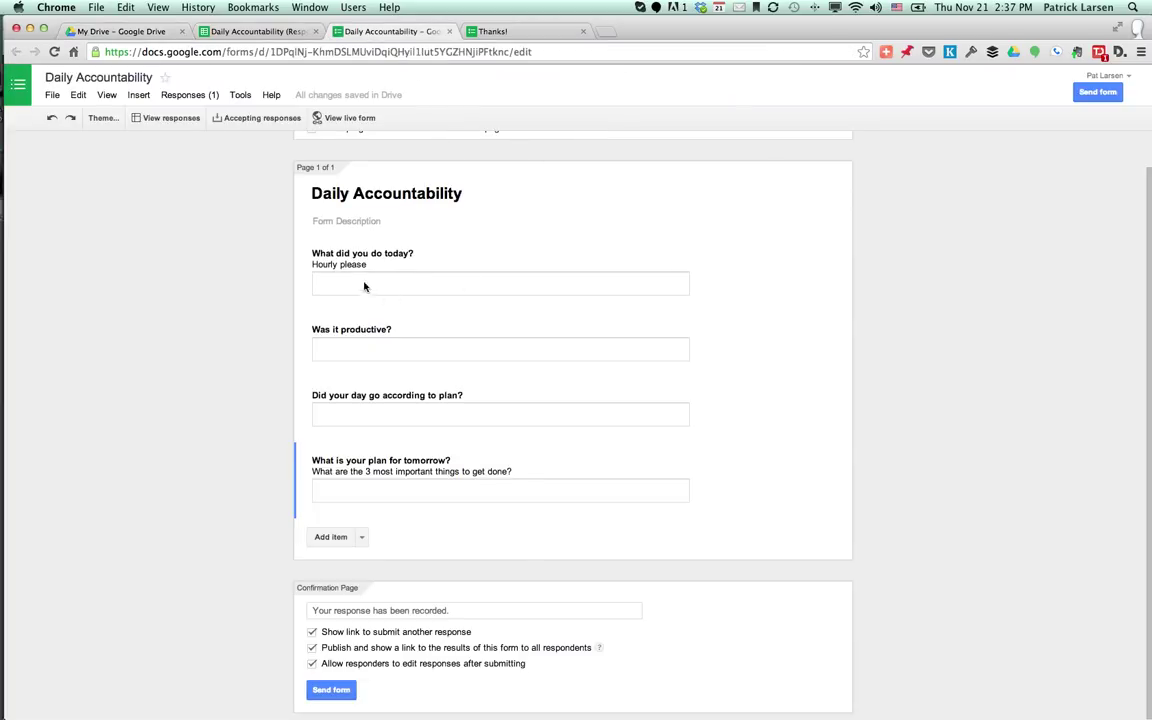
left_click(328, 539)
type("Name")
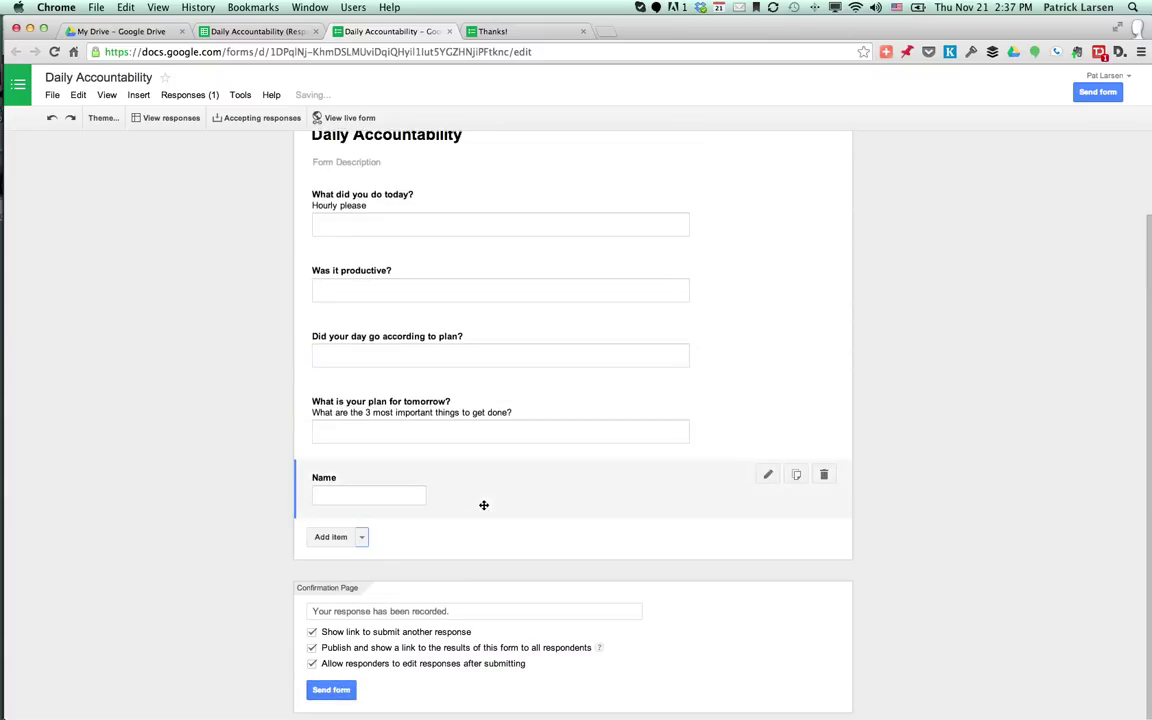
Add a paragraph question 'Anything else?' with help text 'Questions, Comments, Successes, URLs'
left_click(333, 541)
type("Anything else?")
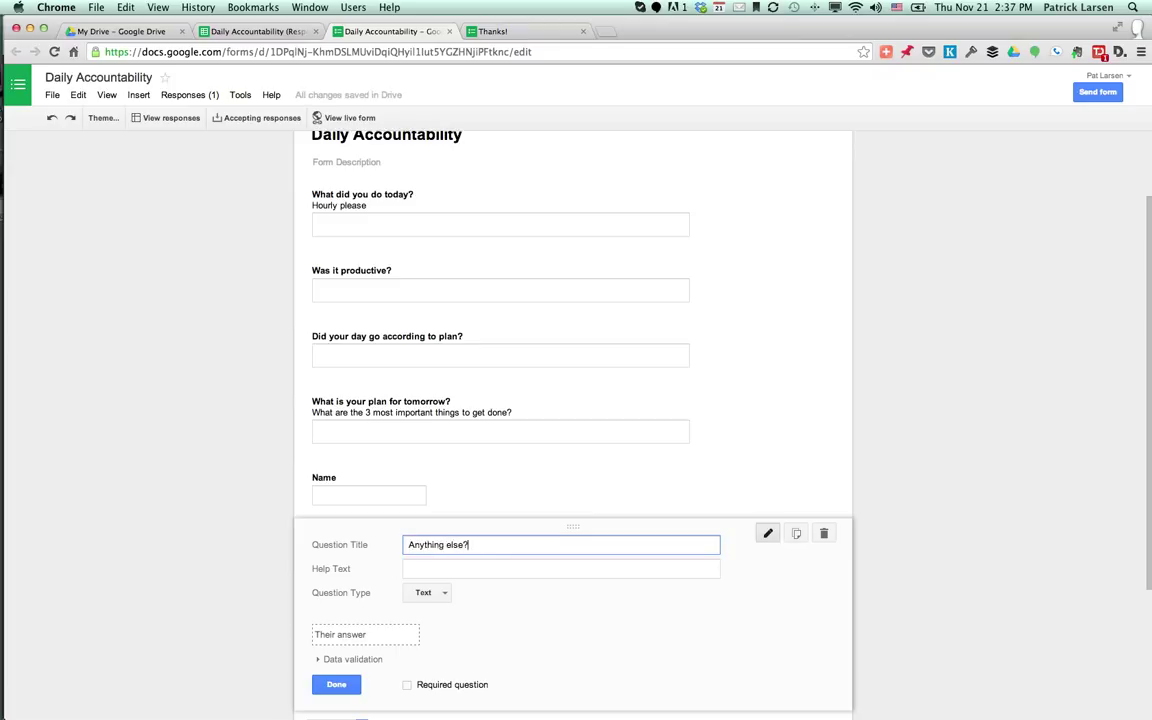
left_click(437, 593)
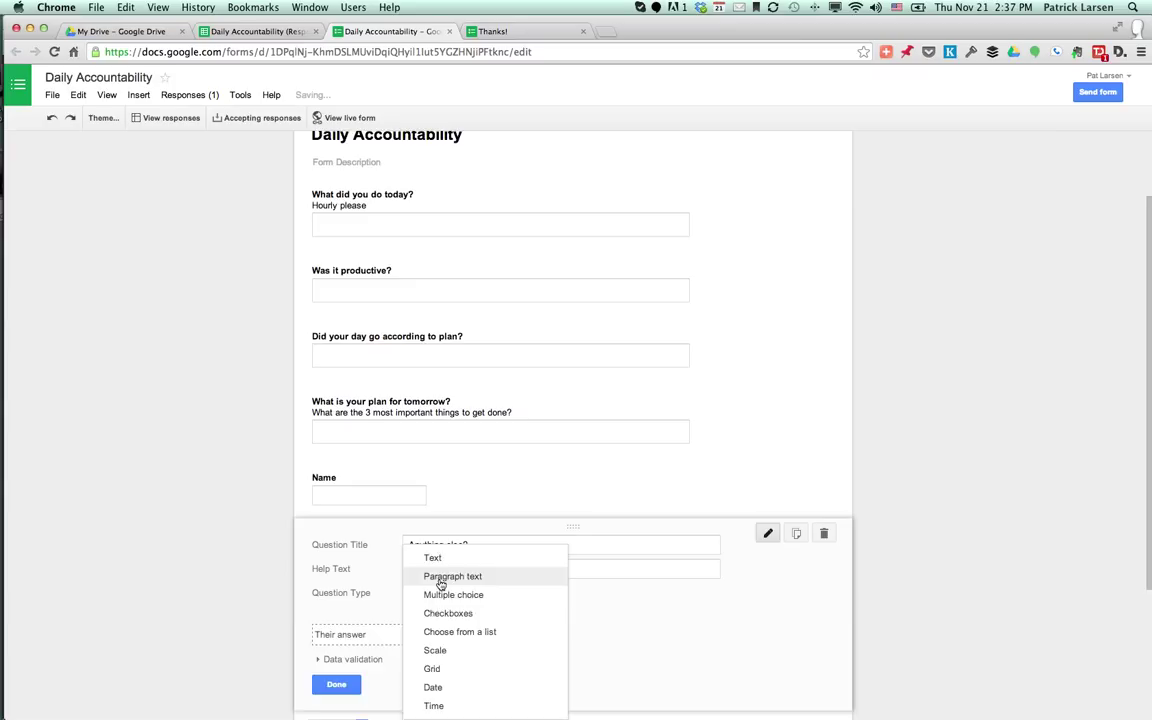
left_click(500, 574)
scroll(380, 594, "down", 3)
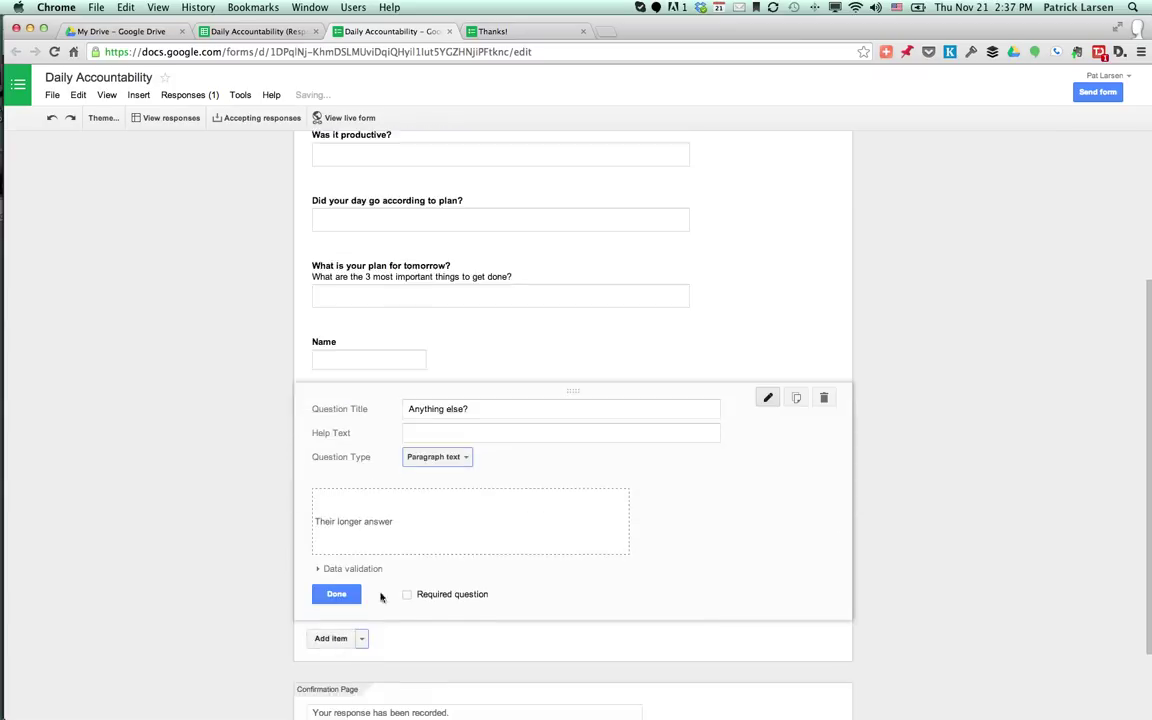
left_click(419, 433)
type("Q")
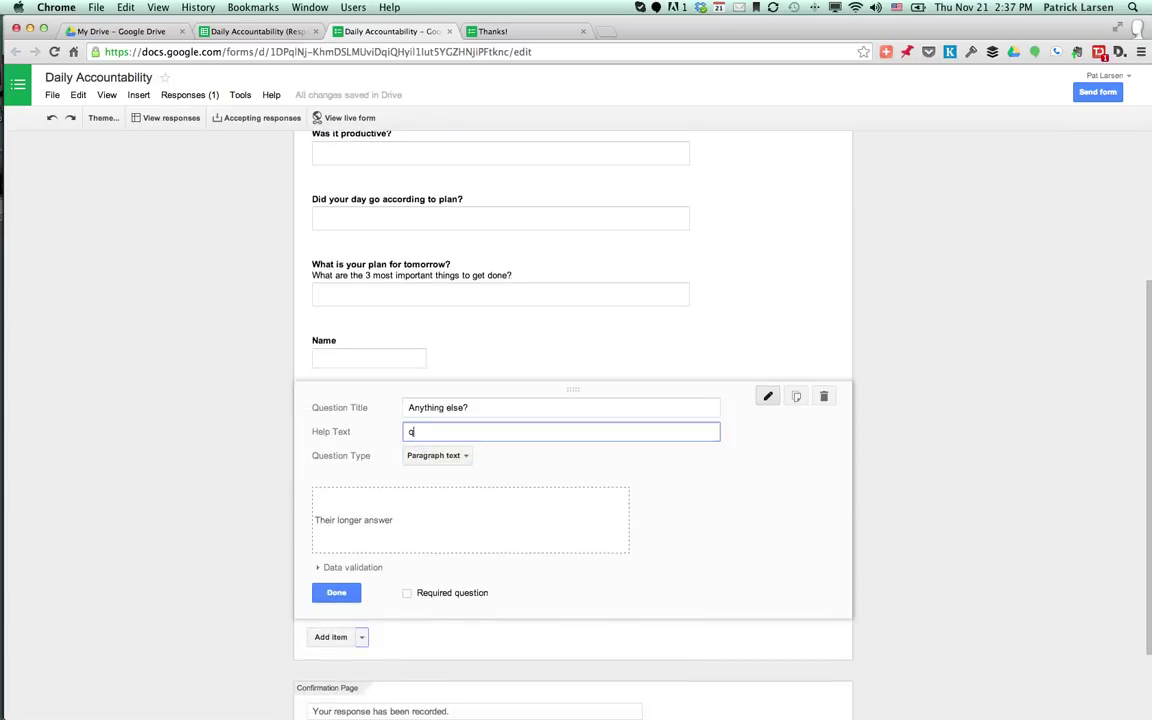
type("uestions, Comments, Successes, URLs")
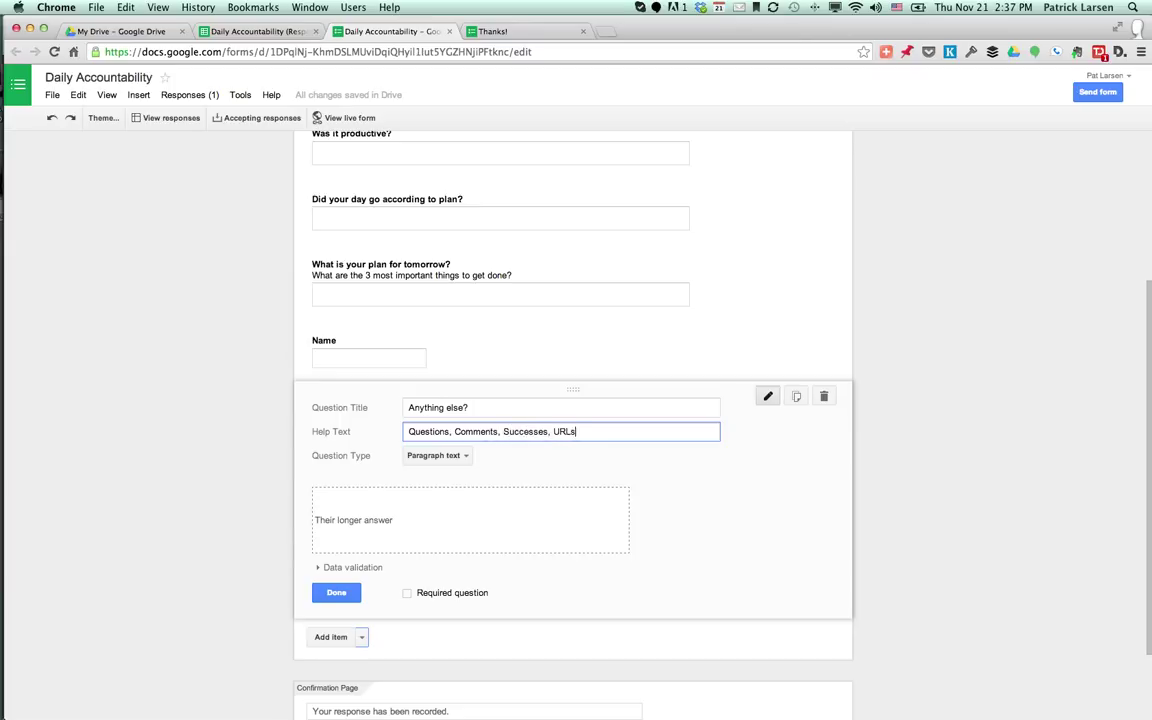
left_click(334, 592)
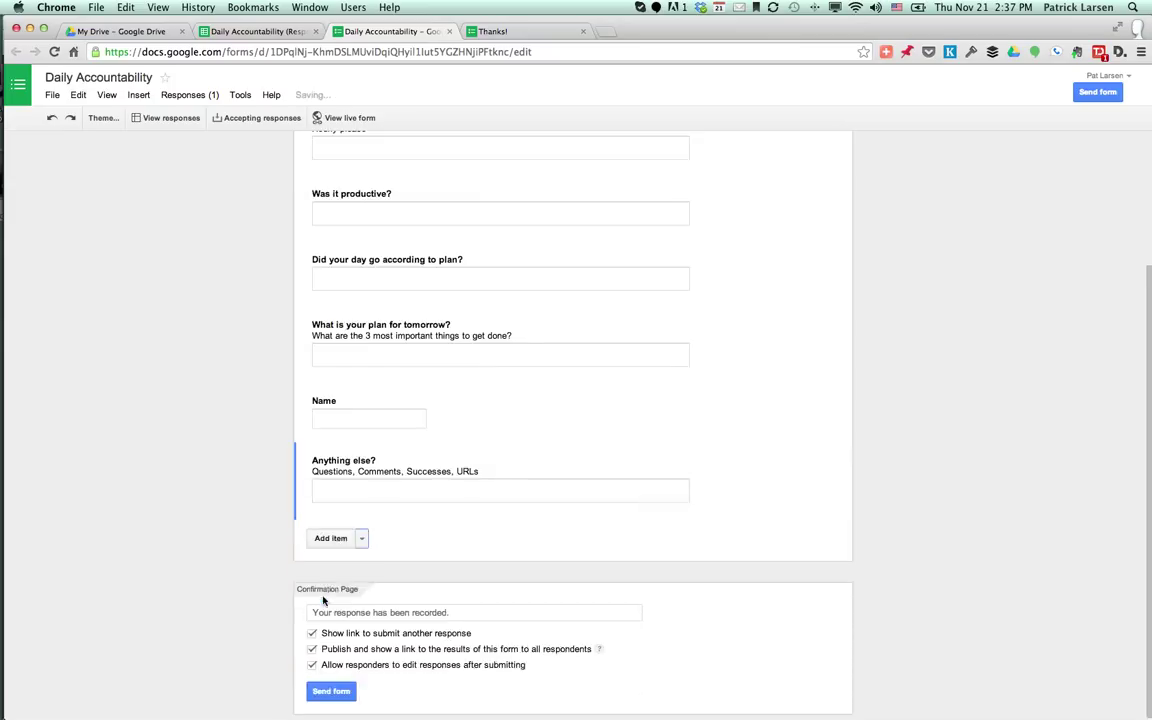
Check that the Responses spreadsheet now has Name and Anything else? columns
left_click(331, 690)
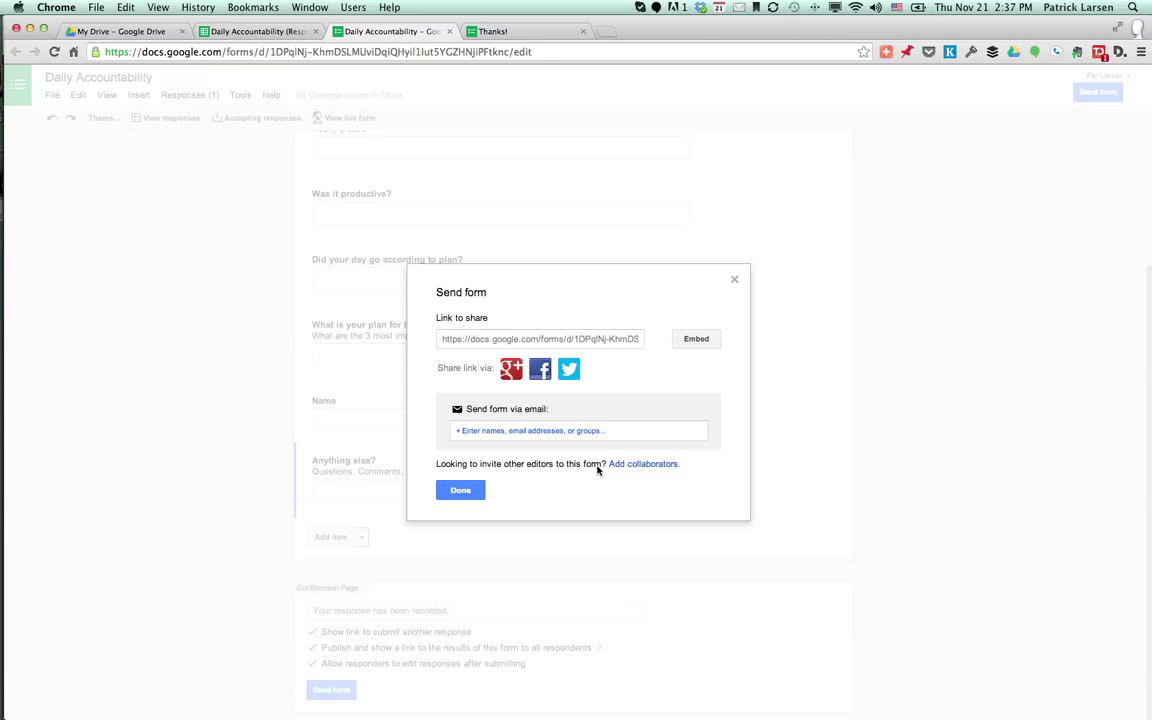
left_click(463, 490)
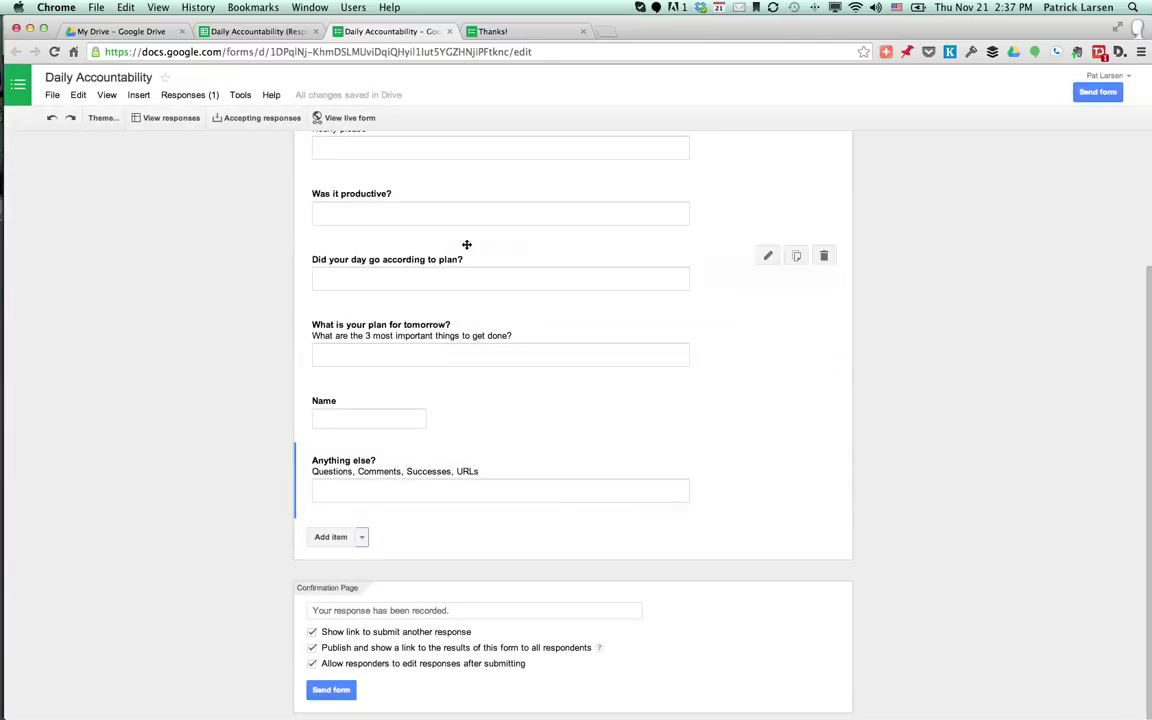
left_click(257, 35)
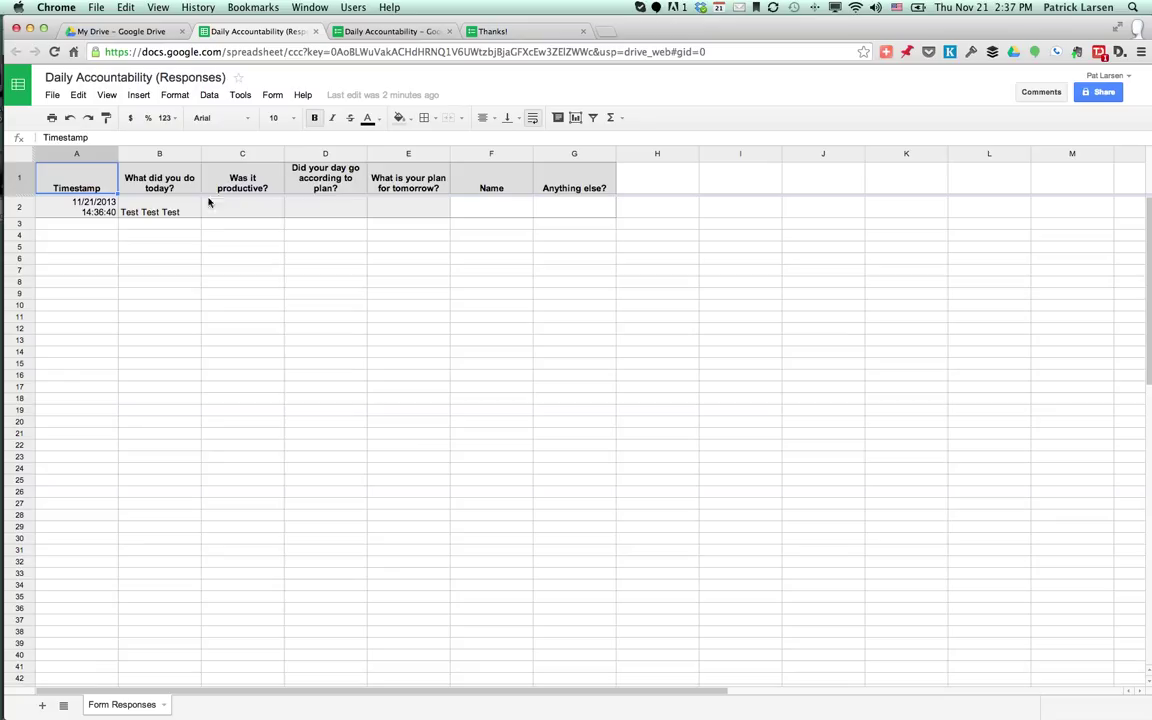
Move the Name question above 'What did you do today?' and return to the responses sheet
left_click(367, 33)
scroll(361, 391, "up", 2)
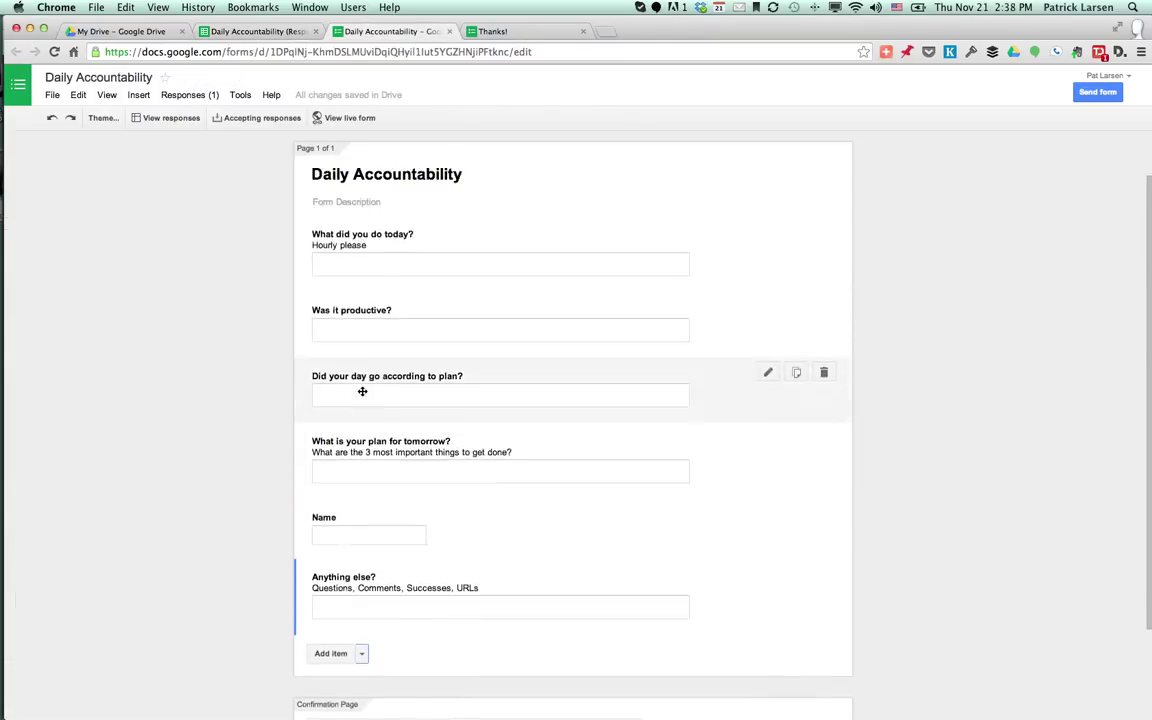
left_click_drag(355, 571, 369, 272)
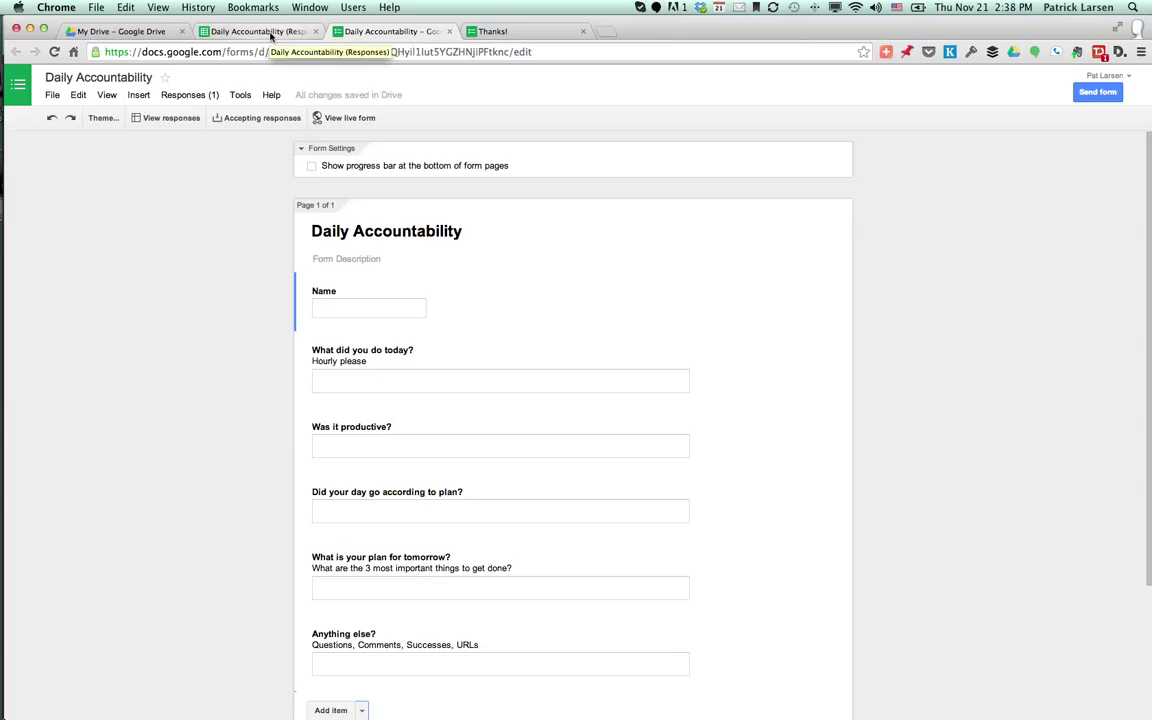
left_click(270, 36)
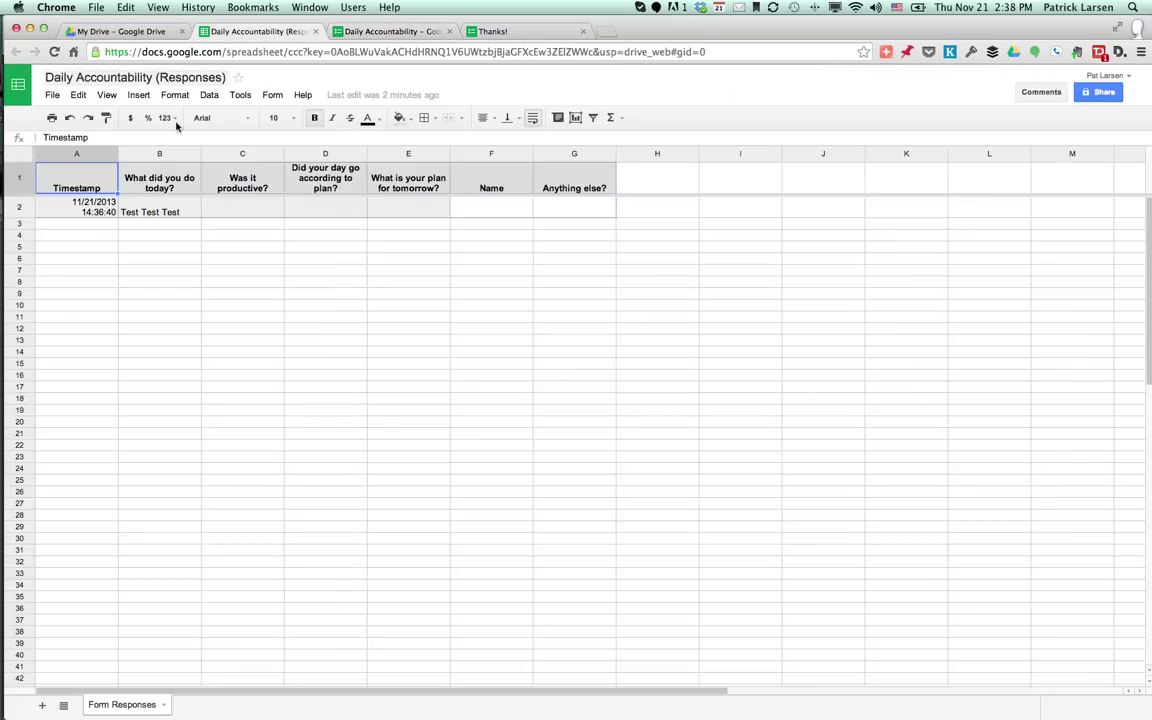
Unlink the form from its current responses spreadsheet
left_click(389, 33)
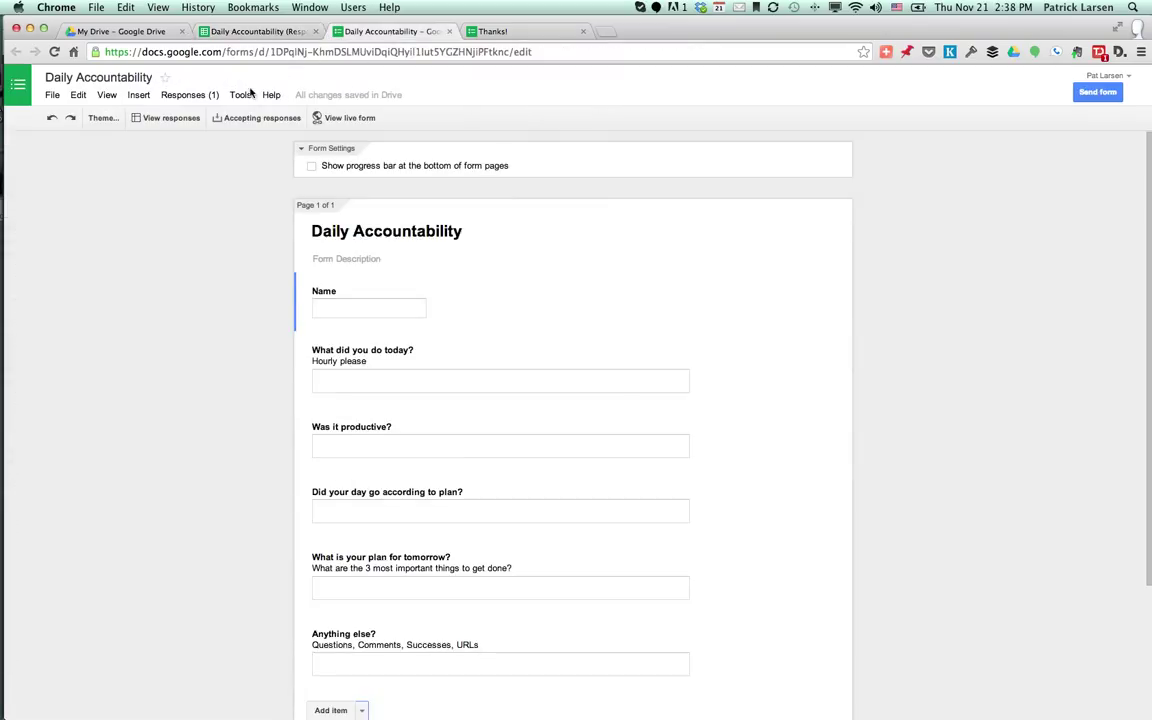
left_click(186, 95)
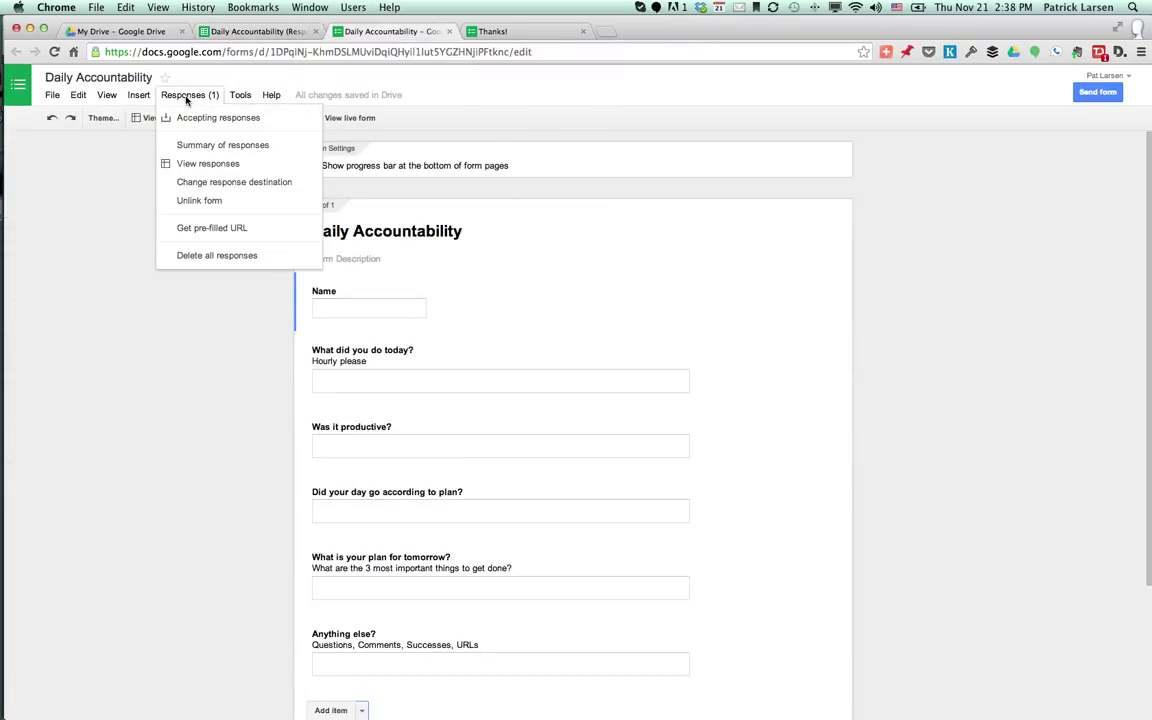
left_click(199, 204)
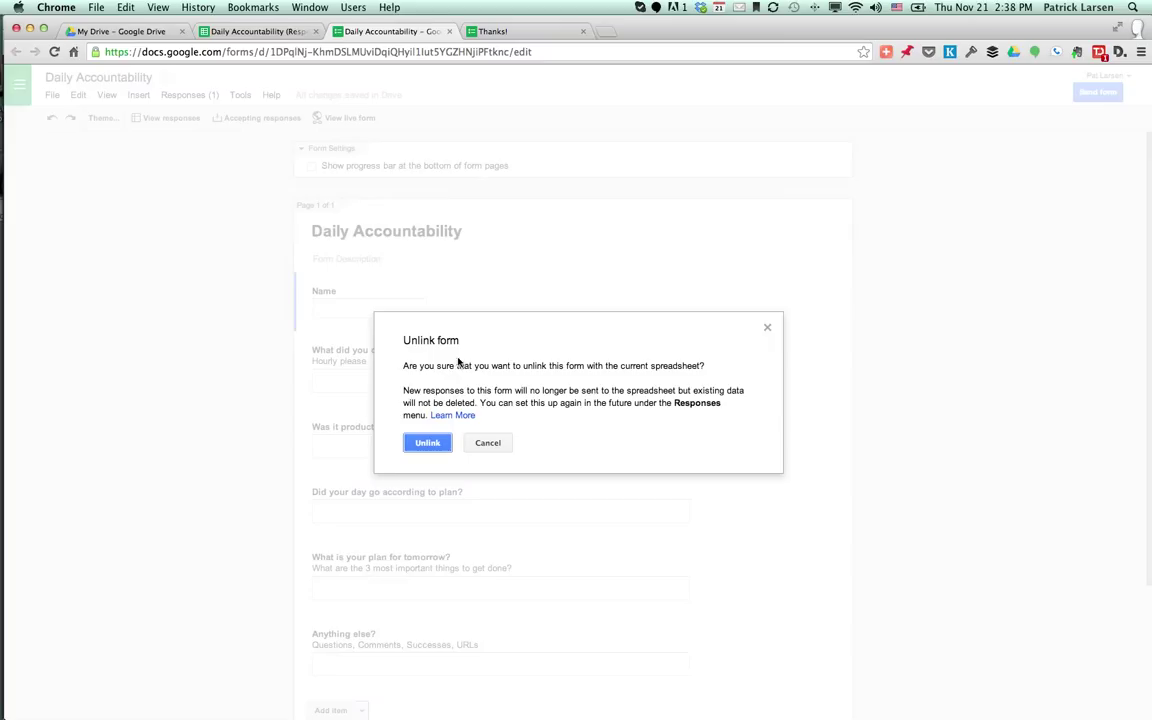
left_click(437, 450)
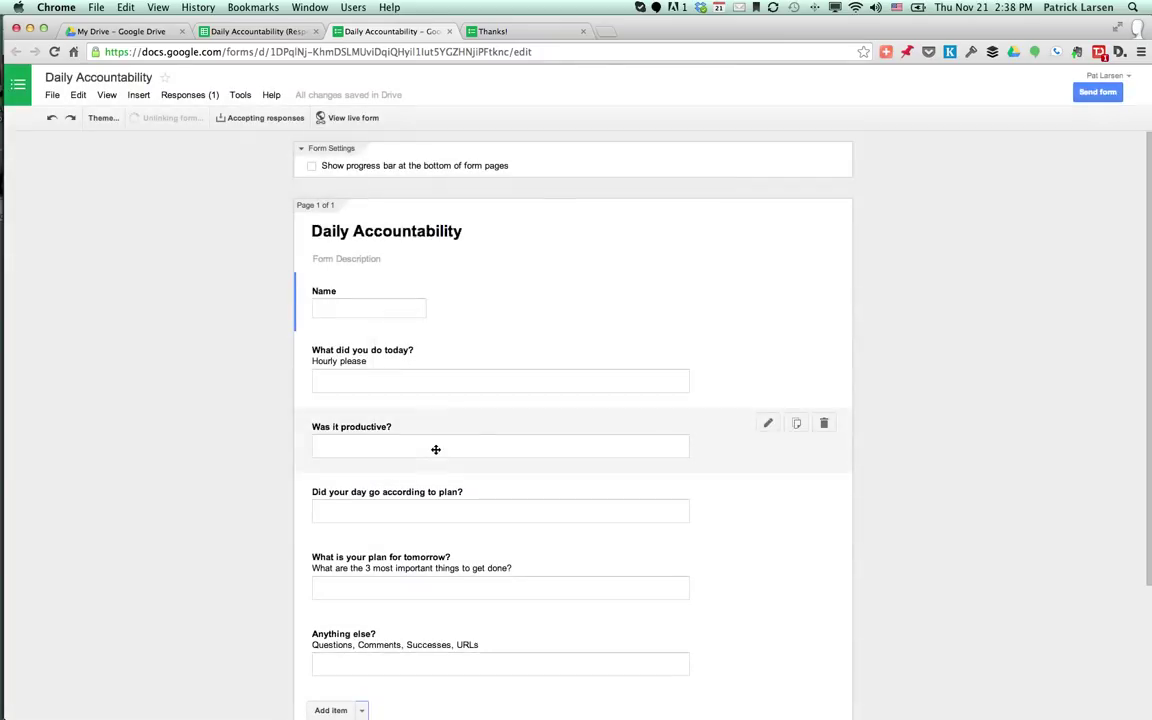
Send form responses to a new spreadsheet named 'Daily Accountability 2 (Responses)'
left_click(186, 95)
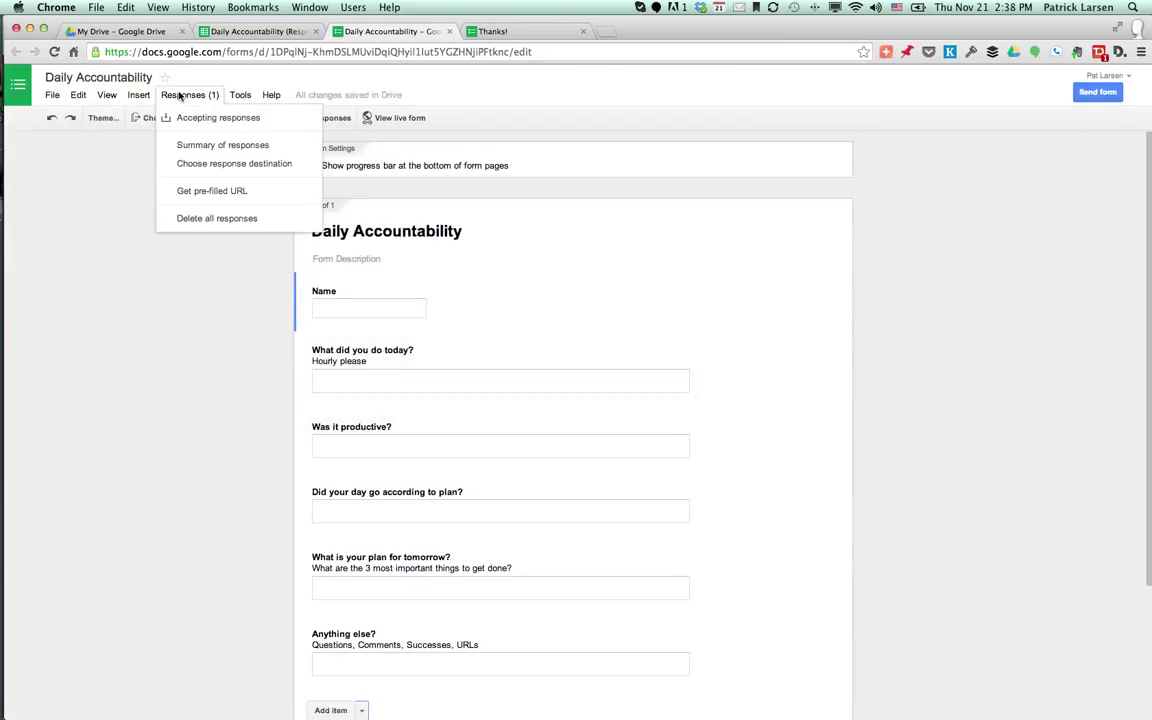
left_click(203, 166)
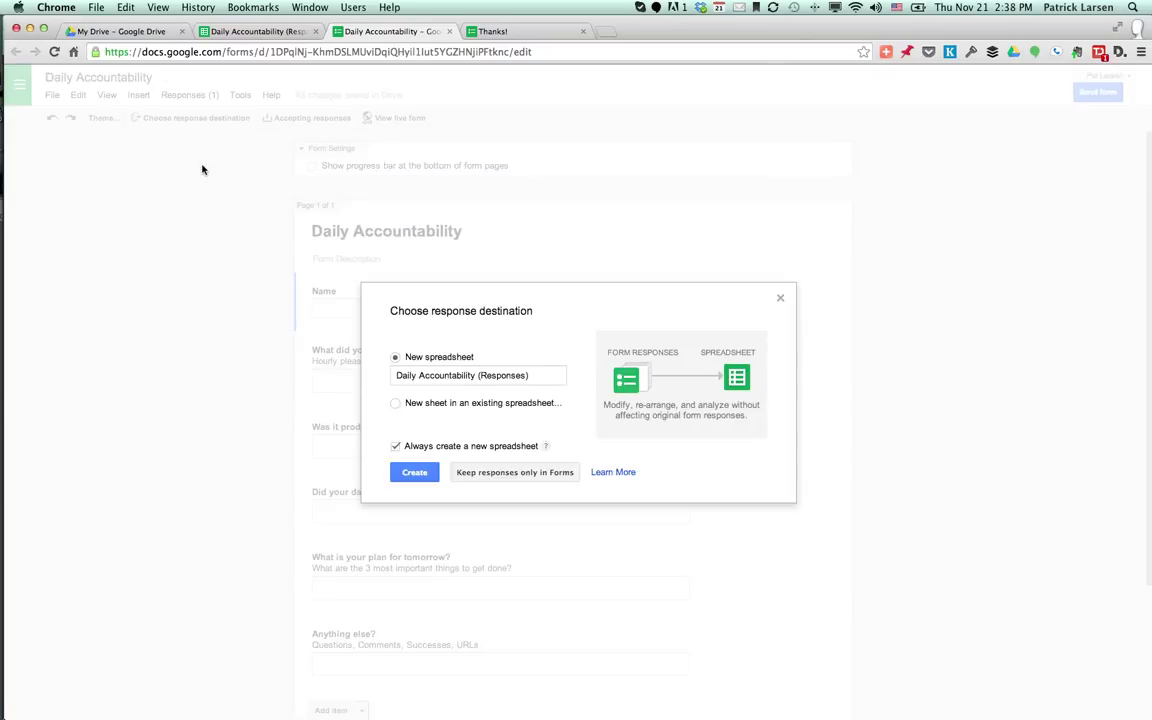
left_click(477, 375)
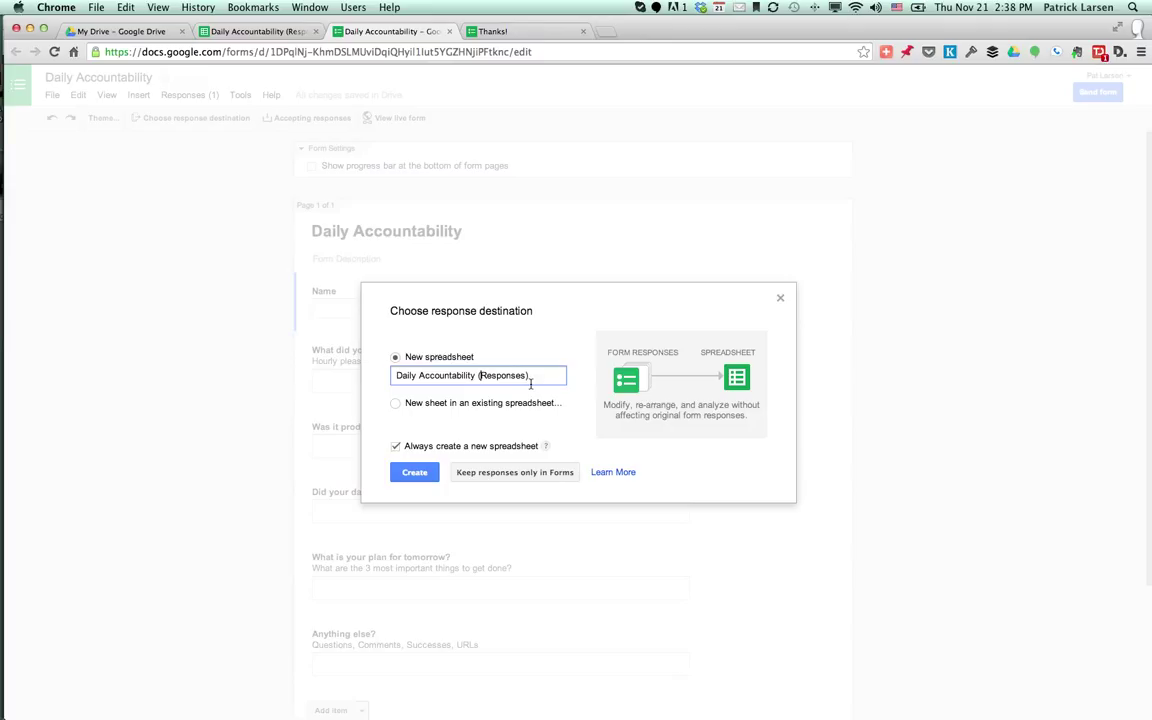
type("2")
left_click(414, 472)
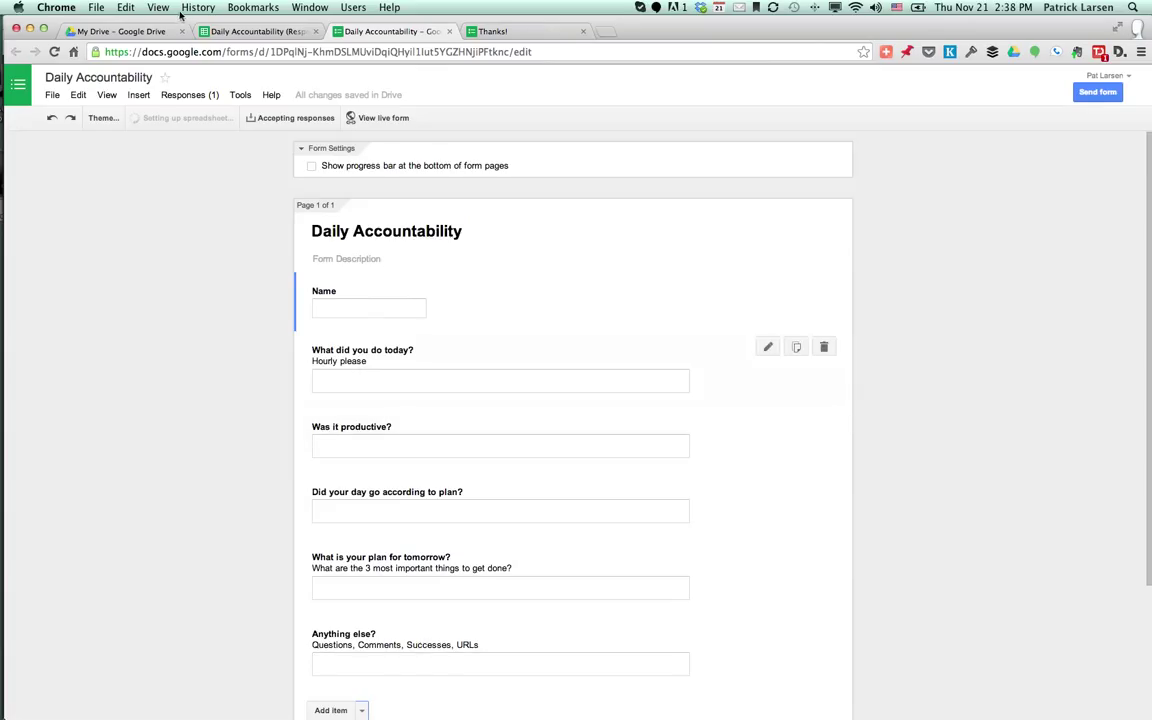
left_click(118, 31)
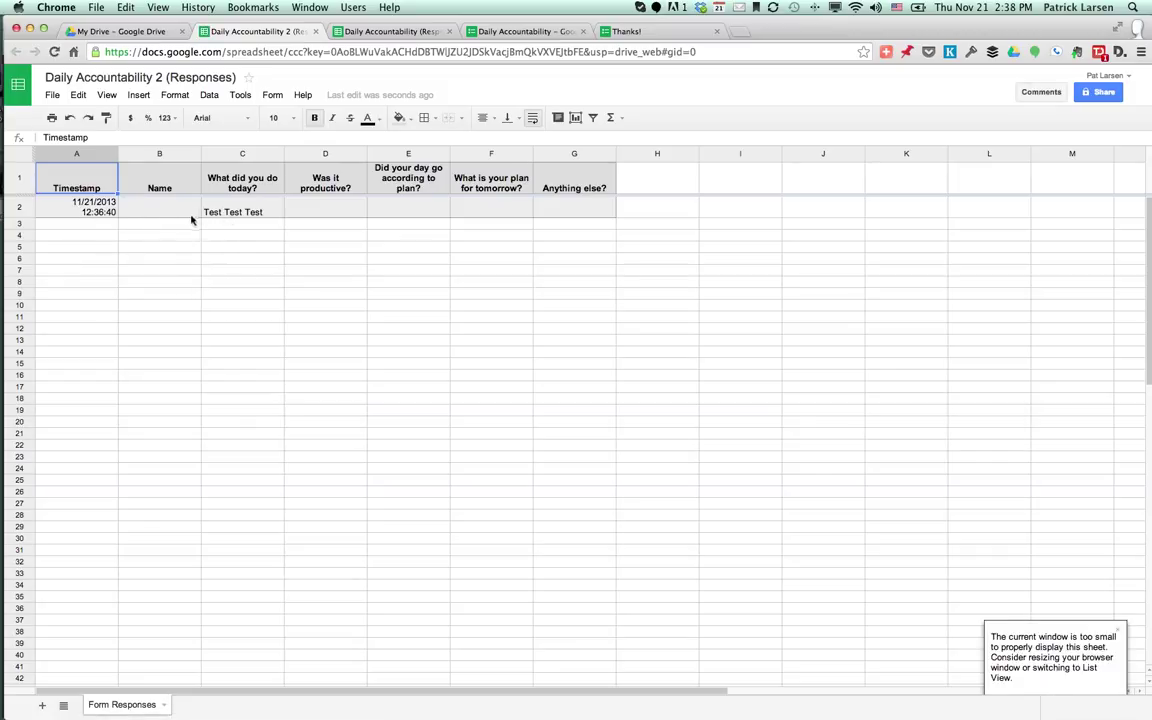
Add a new blank sheet and name it after the first team member
left_click(42, 707)
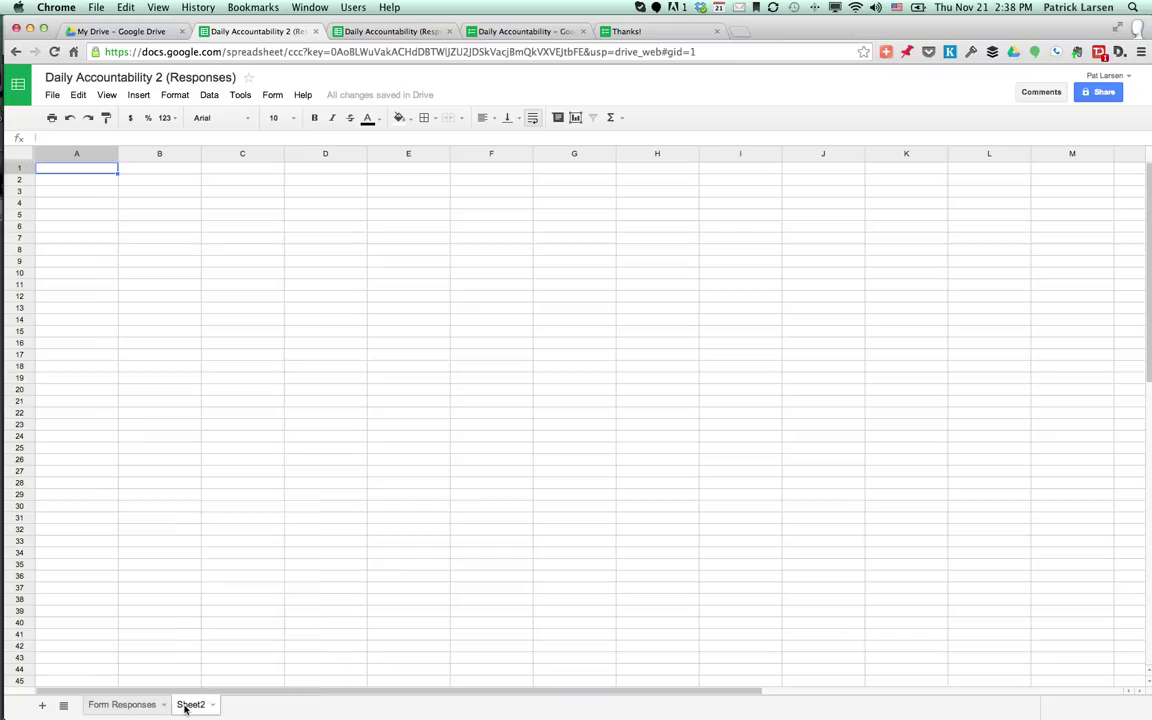
left_click(185, 707)
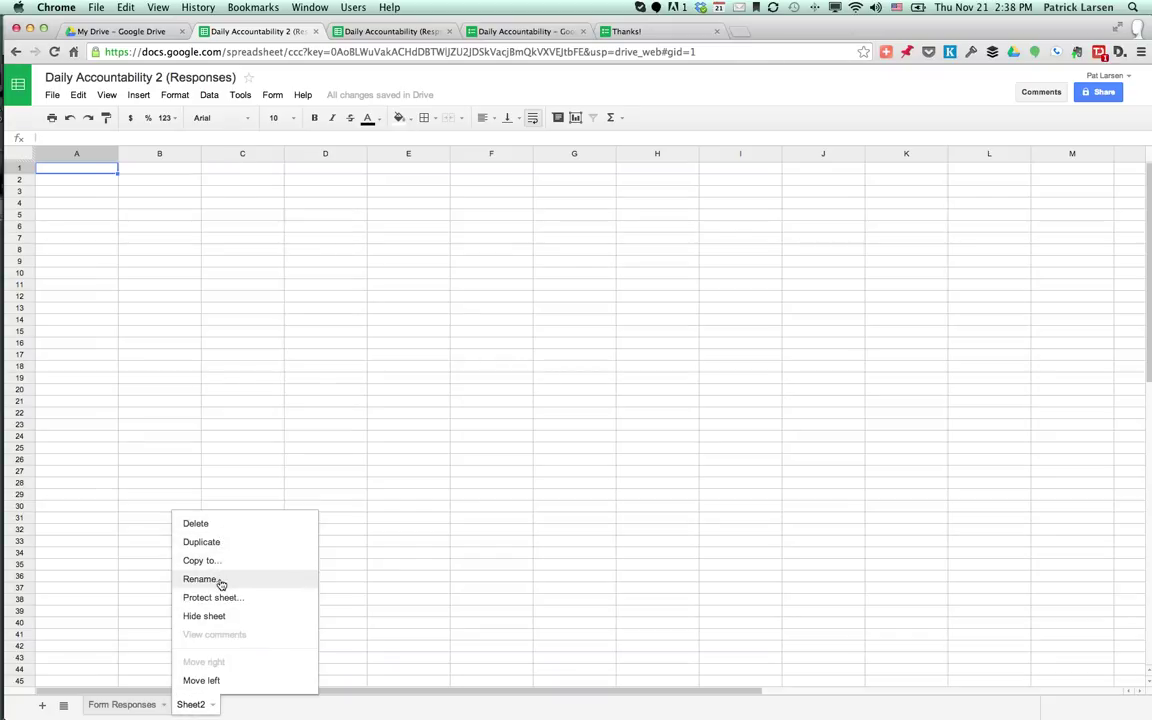
left_click(221, 584)
type("Pat")
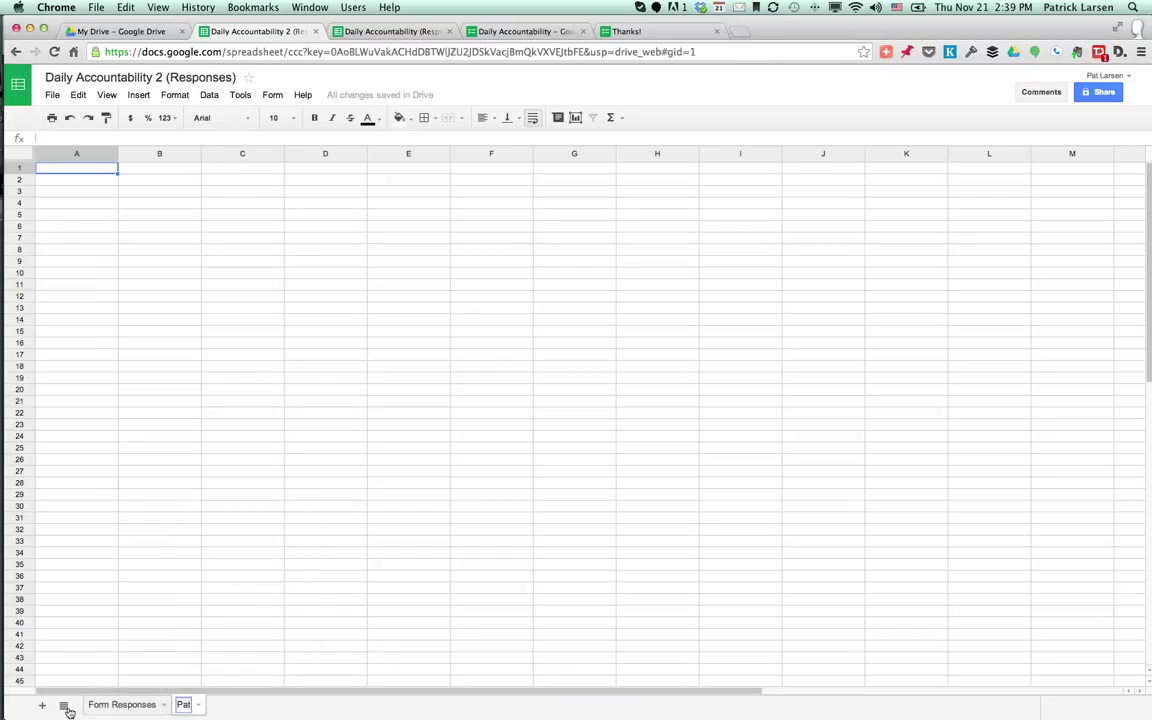
Add a third sheet and name it after the other team member
left_click(42, 705)
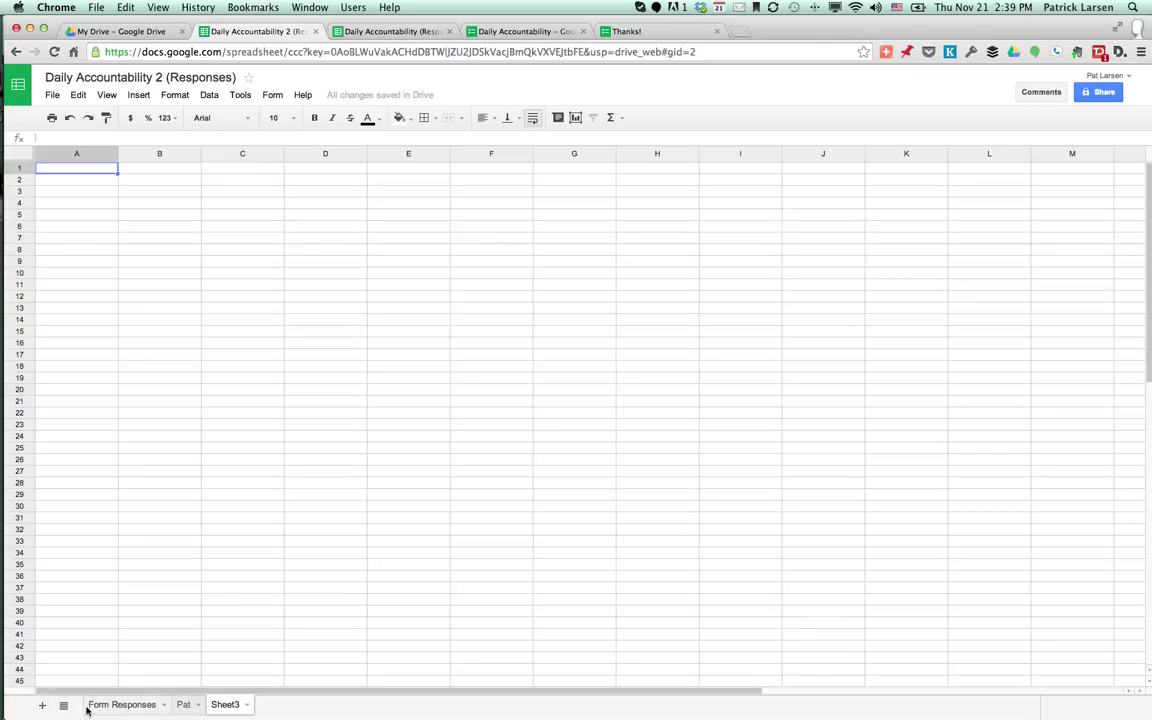
right_click(222, 704)
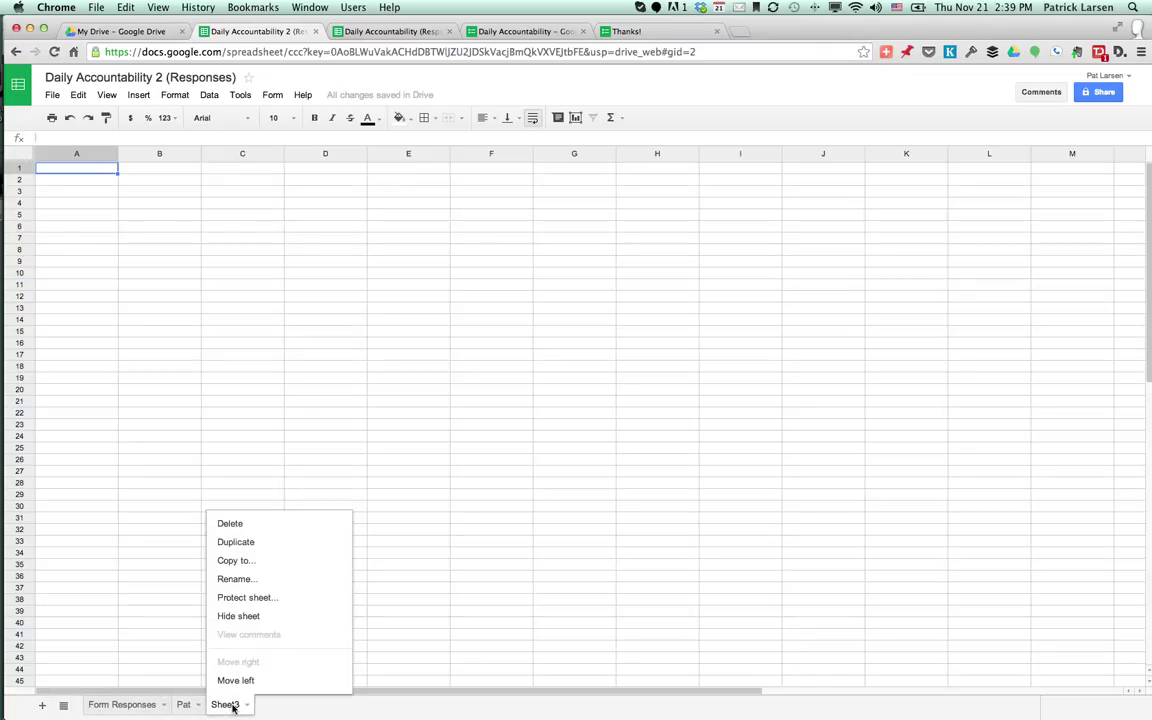
left_click(237, 579)
type("Steve")
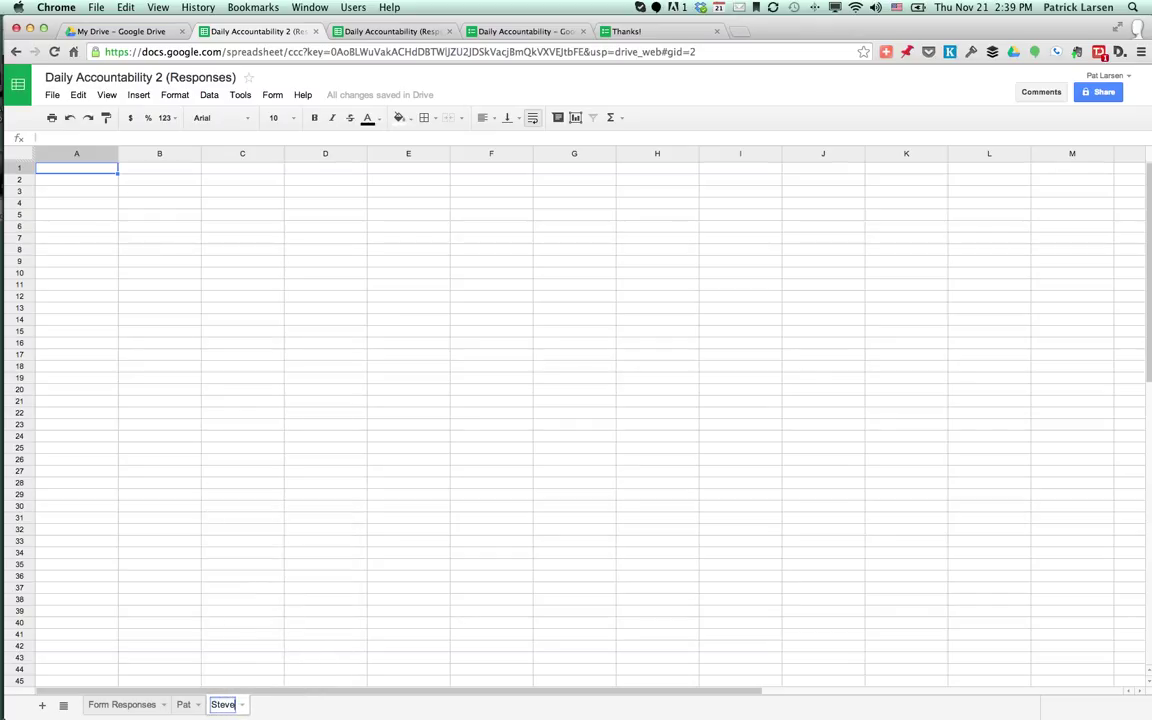
left_click(183, 704)
left_click(150, 704)
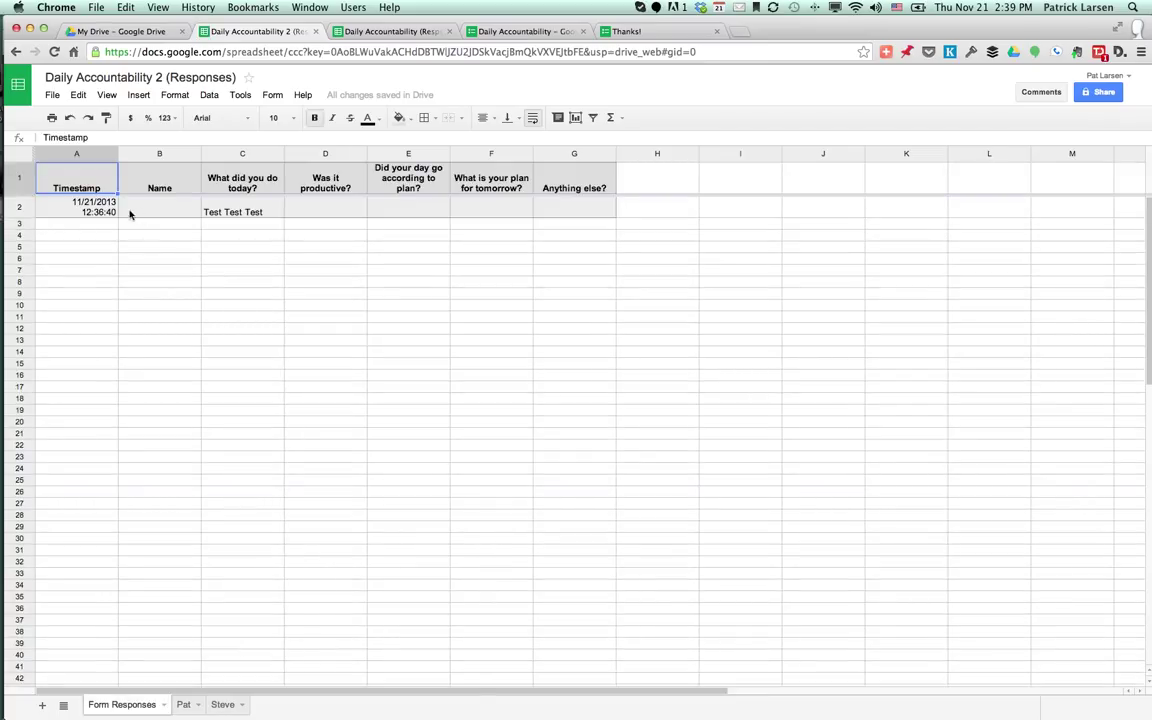
left_click(184, 705)
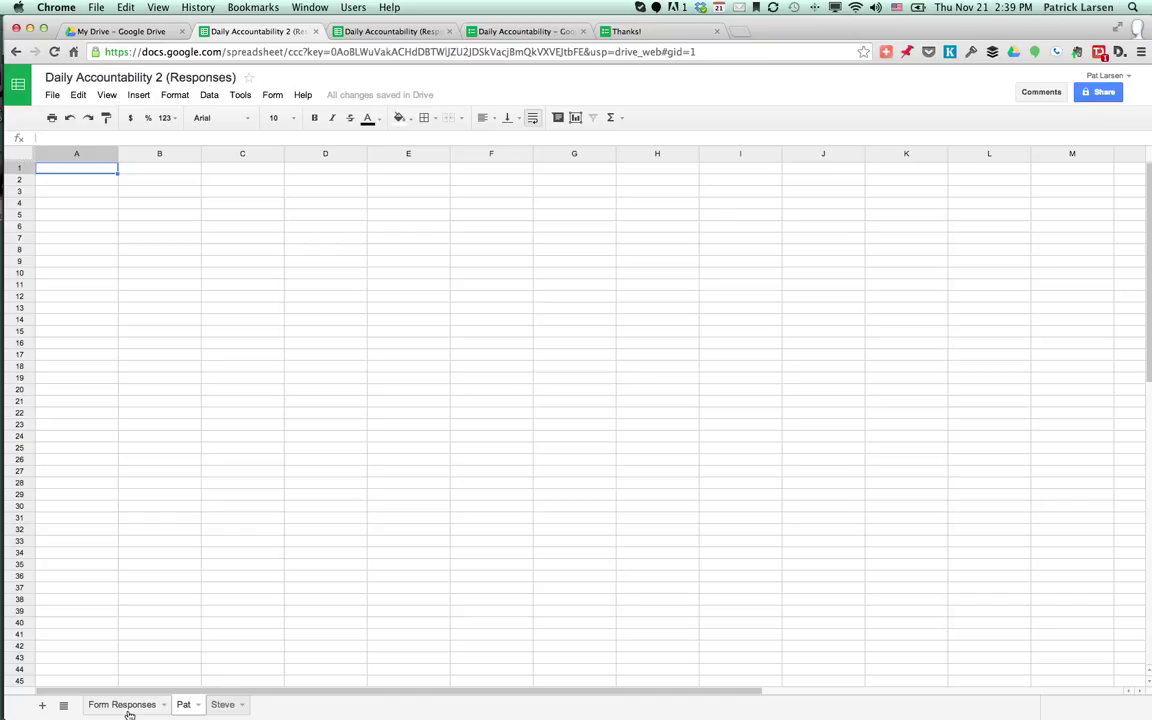
left_click(222, 705)
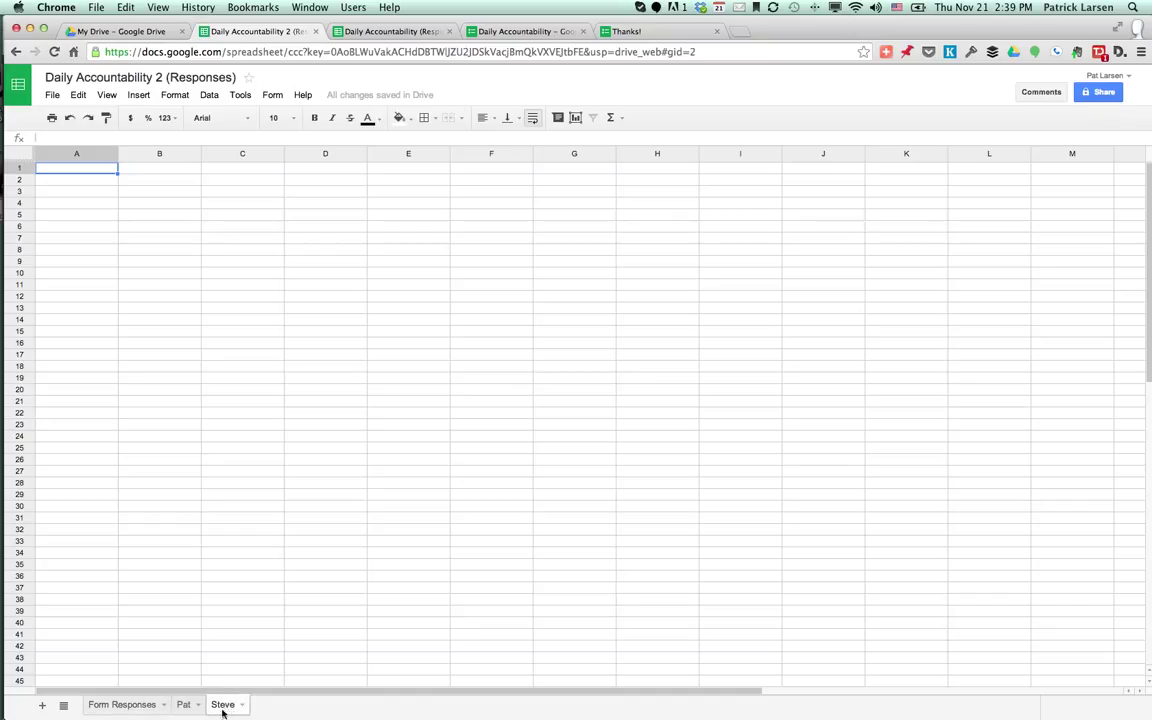
left_click(125, 706)
left_click(184, 706)
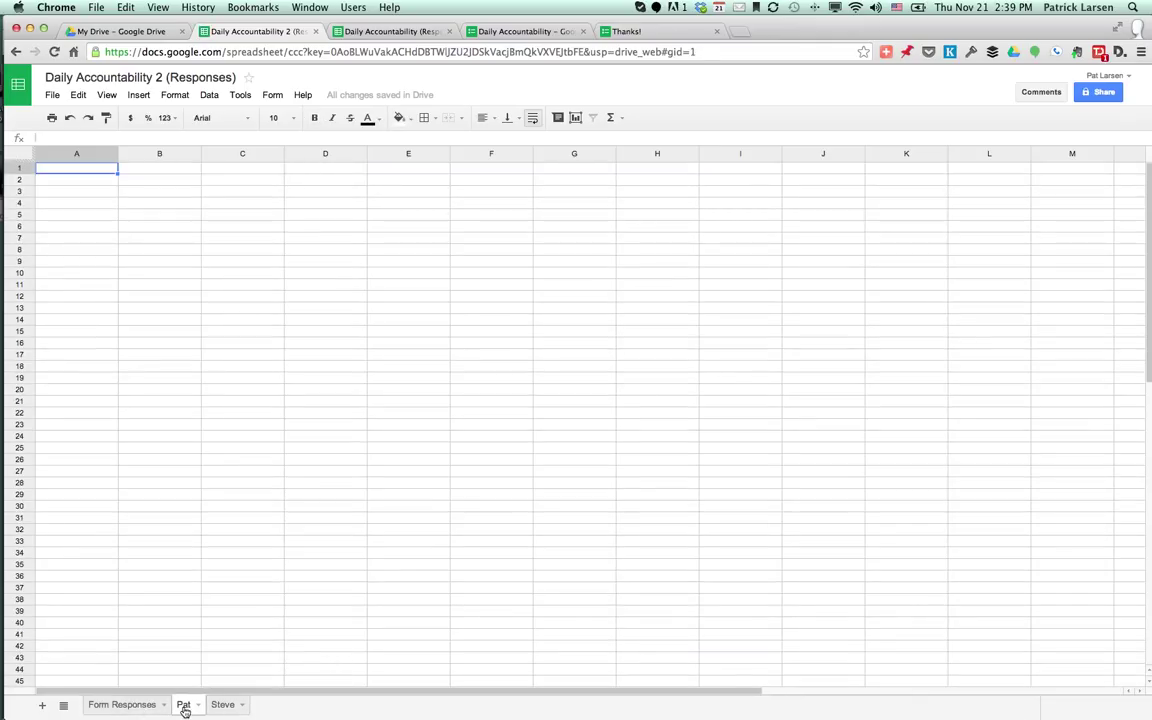